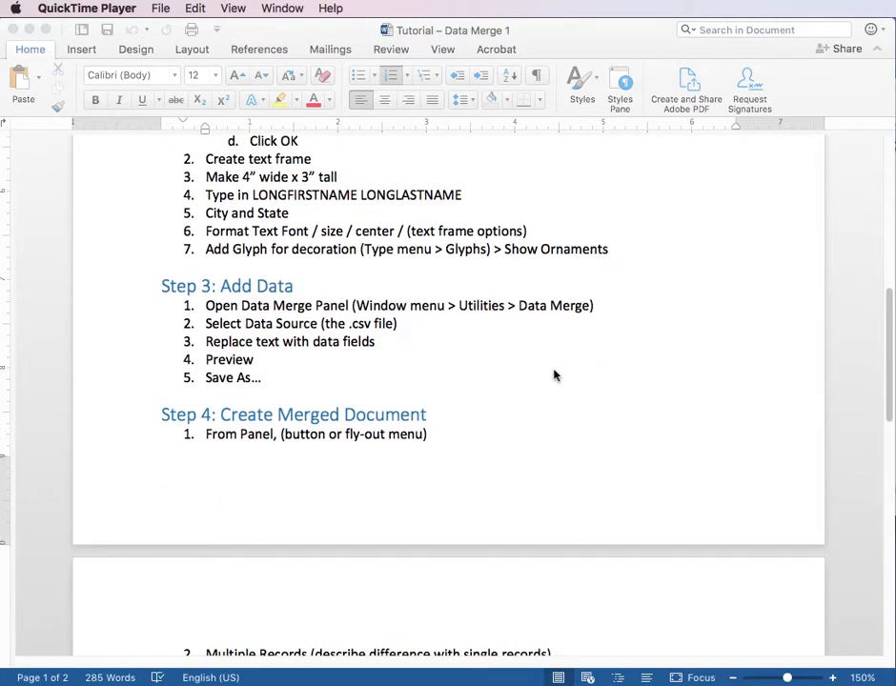
Step: Switch to InDesign and move the name tag text frame up and left, centred at about X 3.33 in, Y 4.3 in
{"action": "scroll", "coordinate": [554, 374], "scroll_direction": "down", "scroll_amount": 2}
{"action": "scroll", "coordinate": [554, 375], "scroll_direction": "down", "scroll_amount": 2}
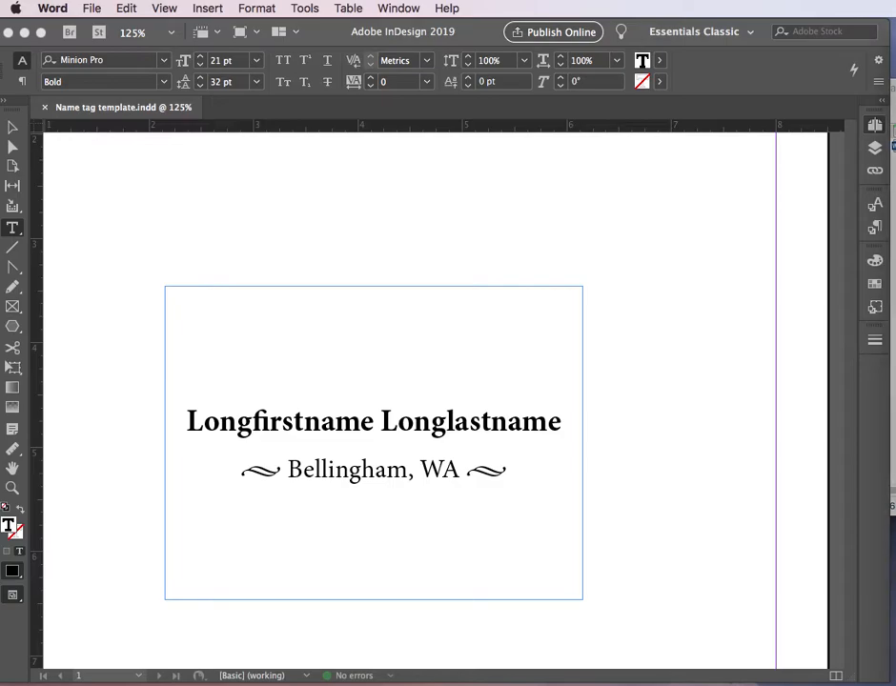
{"action": "left_click", "coordinate": [627, 366]}
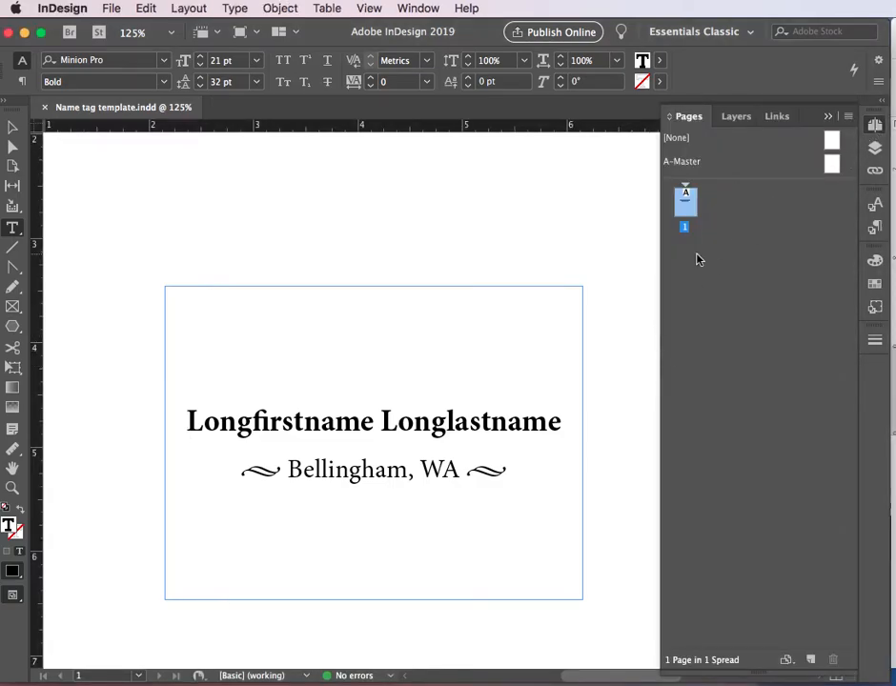
{"action": "key", "text": "super+0"}
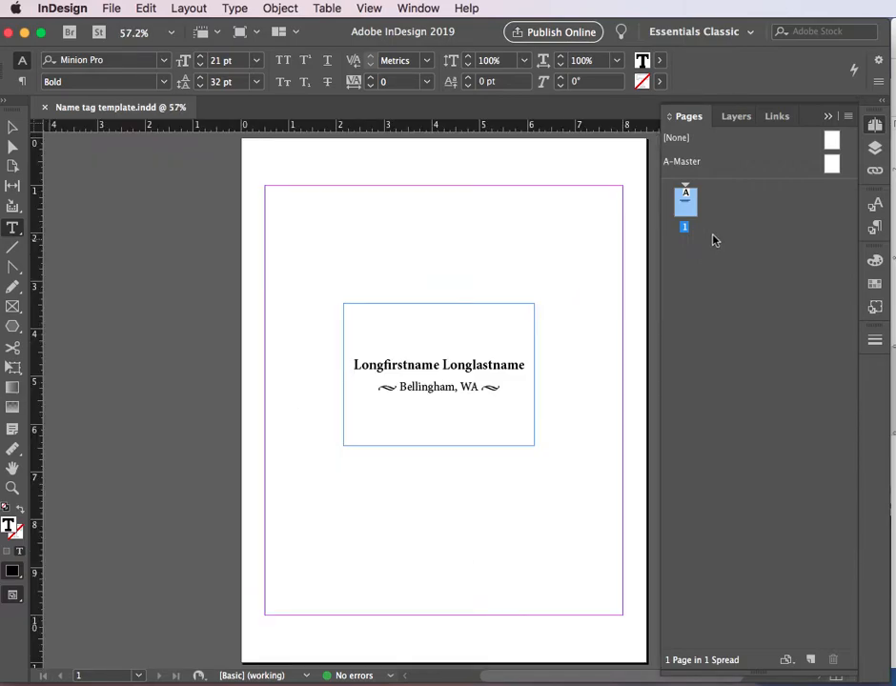
{"action": "left_click", "coordinate": [13, 127]}
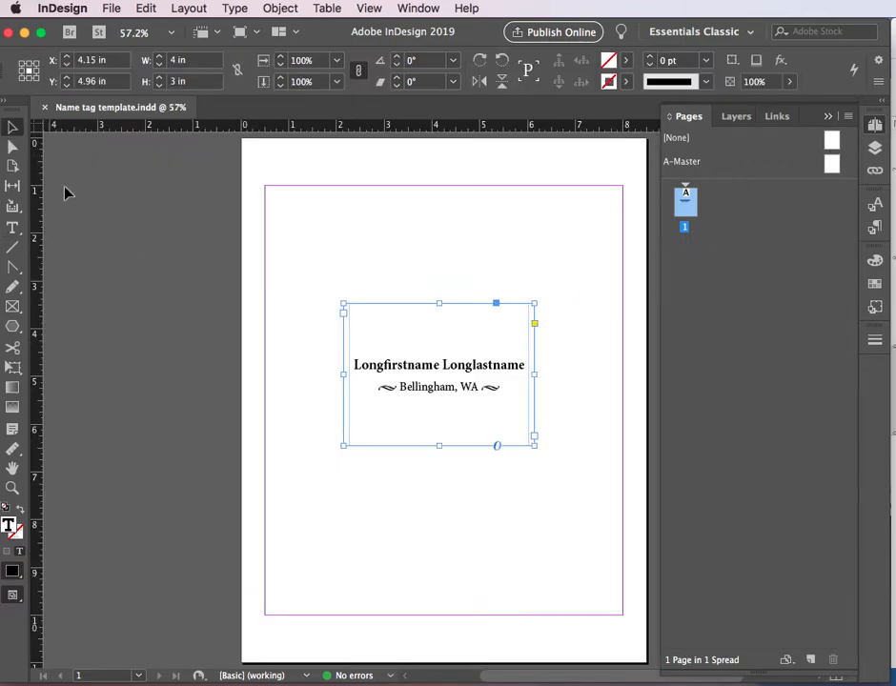
{"action": "left_click", "coordinate": [289, 365]}
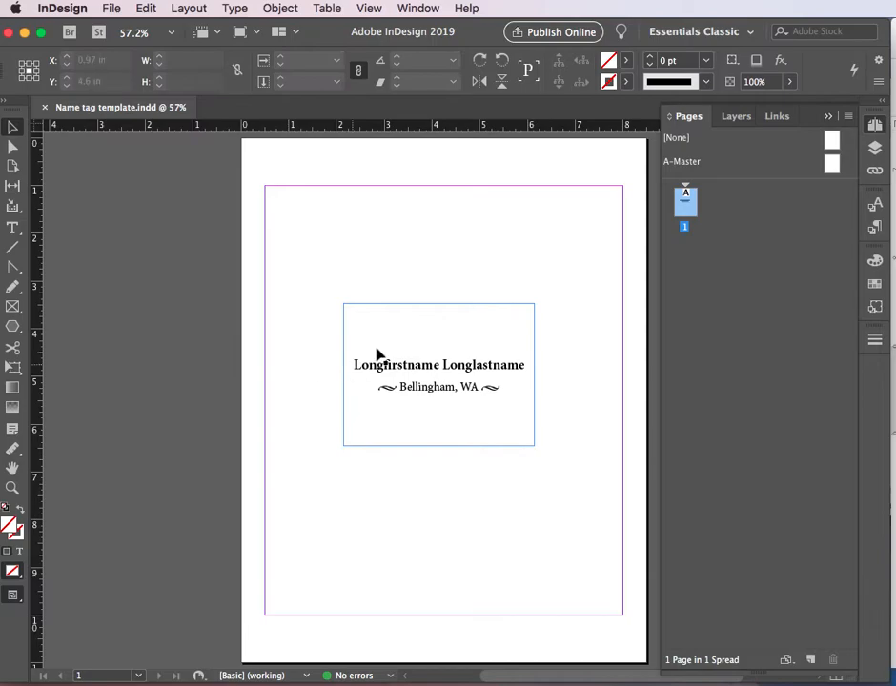
{"action": "left_click", "coordinate": [431, 383]}
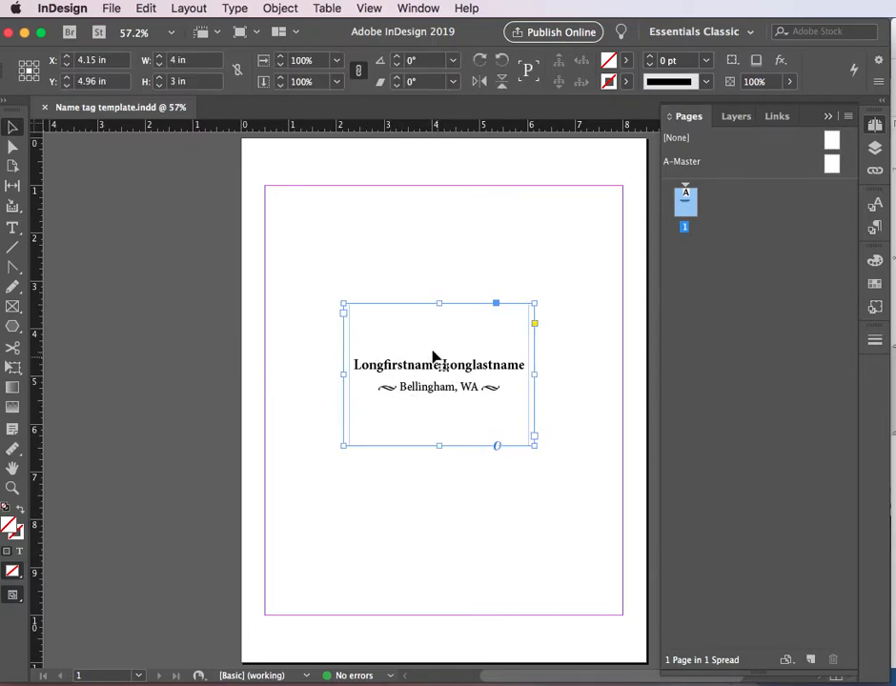
{"action": "left_click_drag", "start_coordinate": [433, 370], "coordinate": [396, 341]}
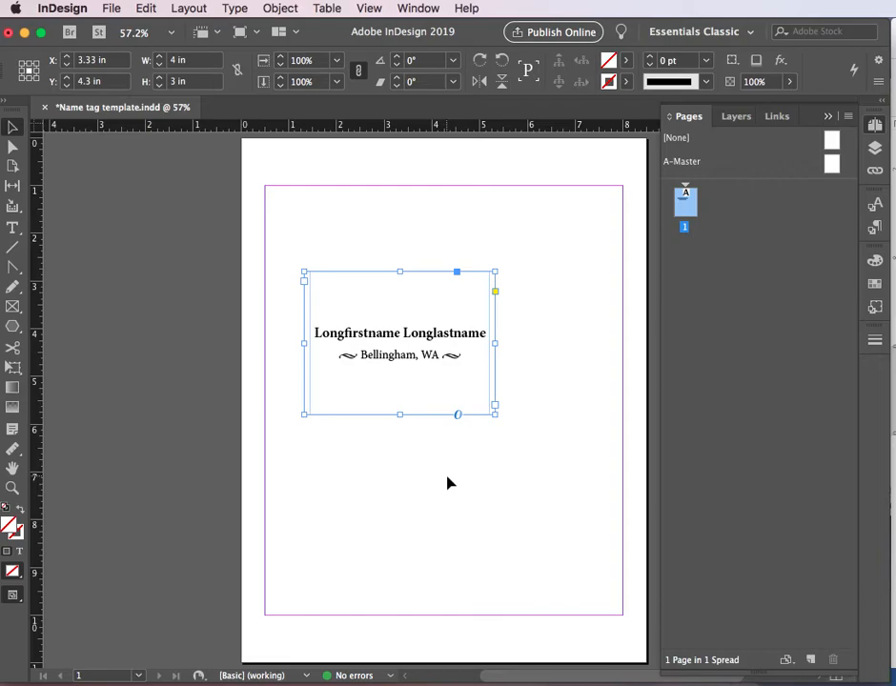
{"action": "left_click", "coordinate": [446, 479]}
Step: Show the Data Merge utility and place it beside the name tag frame
{"action": "left_click", "coordinate": [416, 8]}
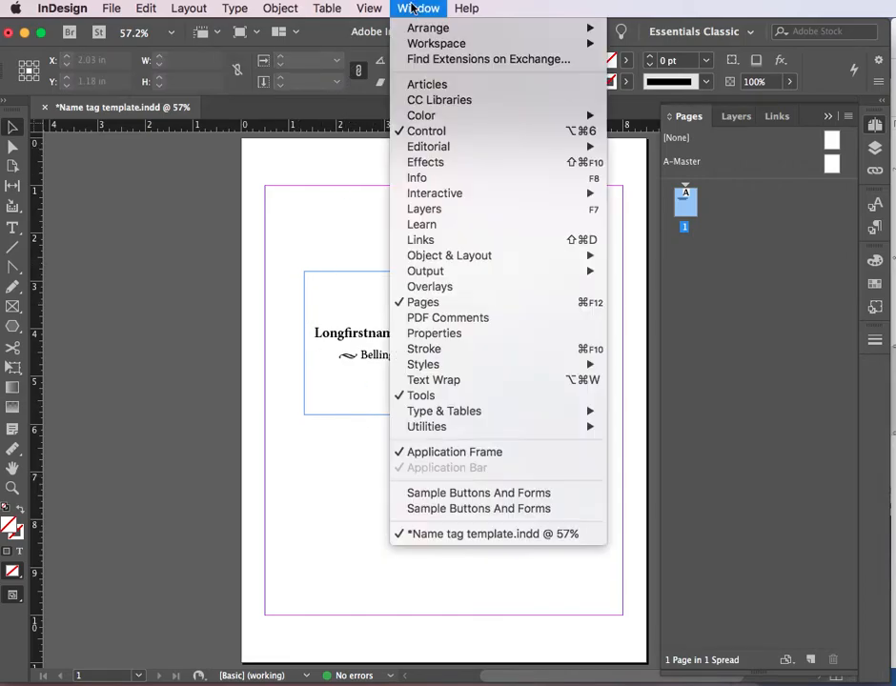
{"action": "mouse_move", "coordinate": [450, 429]}
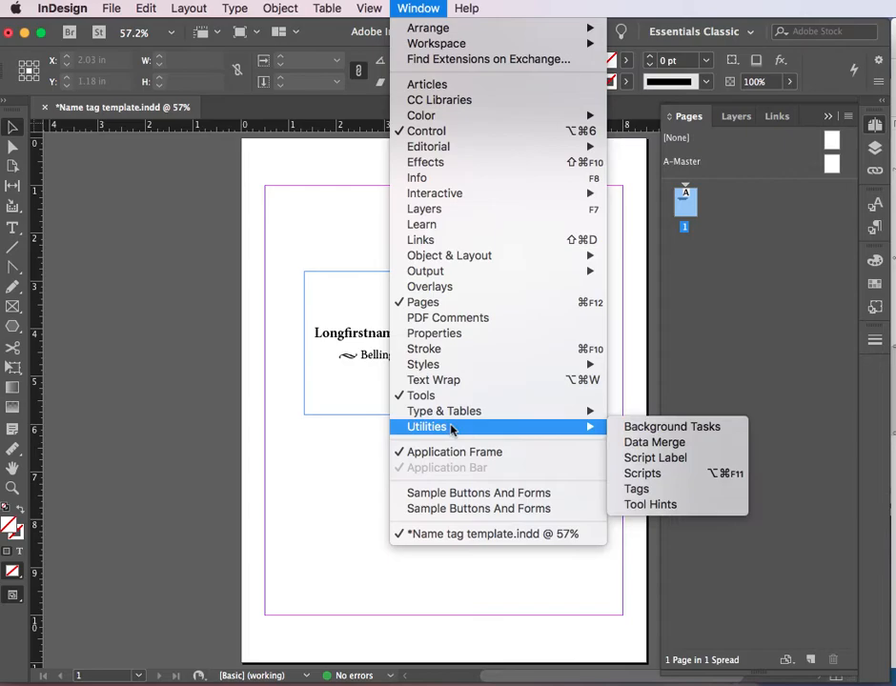
{"action": "left_click", "coordinate": [658, 445]}
{"action": "left_click_drag", "start_coordinate": [156, 278], "coordinate": [147, 166]}
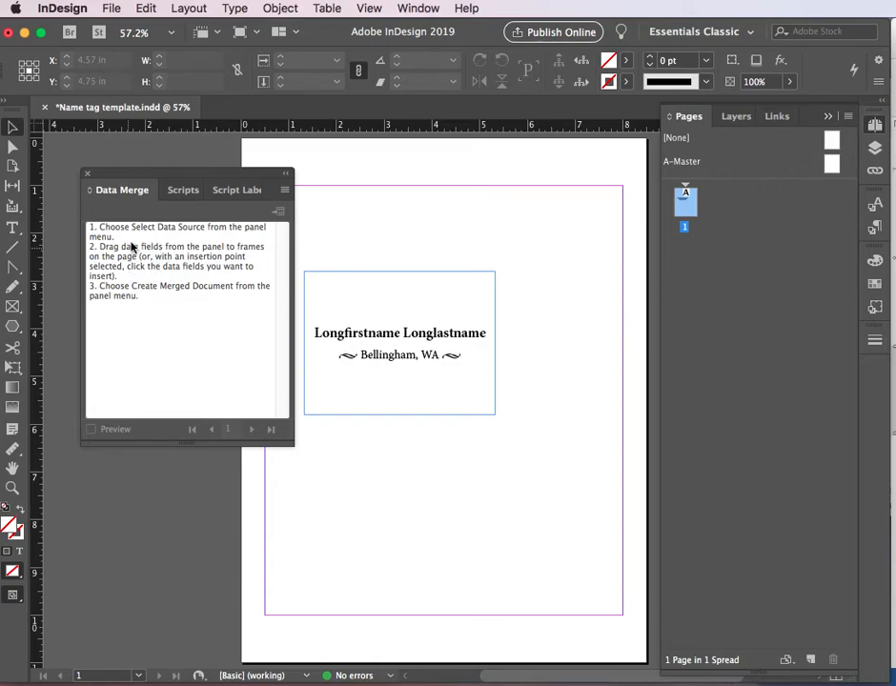
Step: Select Directory_Names.csv on the Desktop as the data source for the merge
{"action": "left_click_drag", "start_coordinate": [133, 232], "coordinate": [181, 234]}
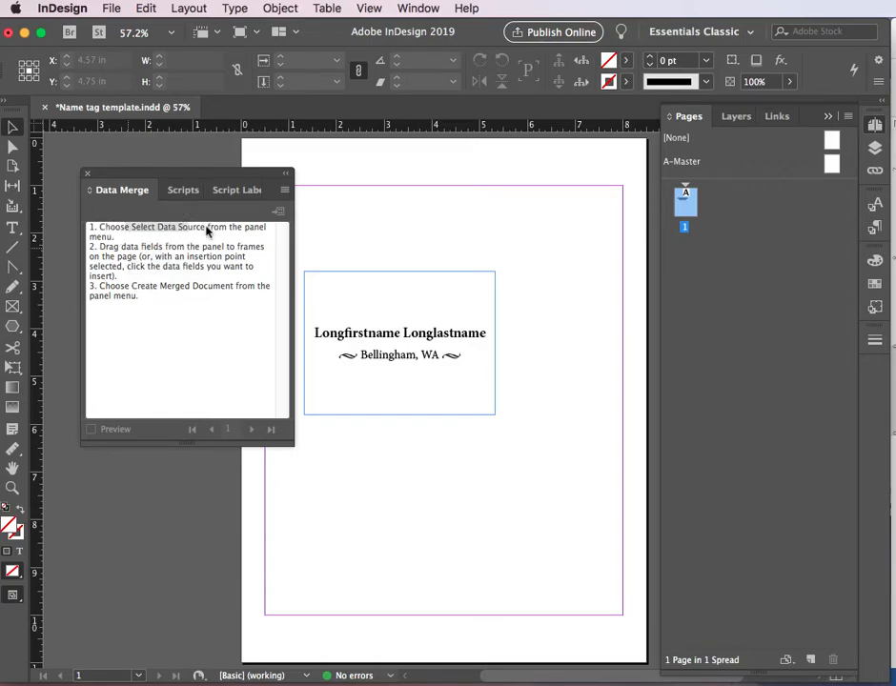
{"action": "left_click", "coordinate": [283, 194]}
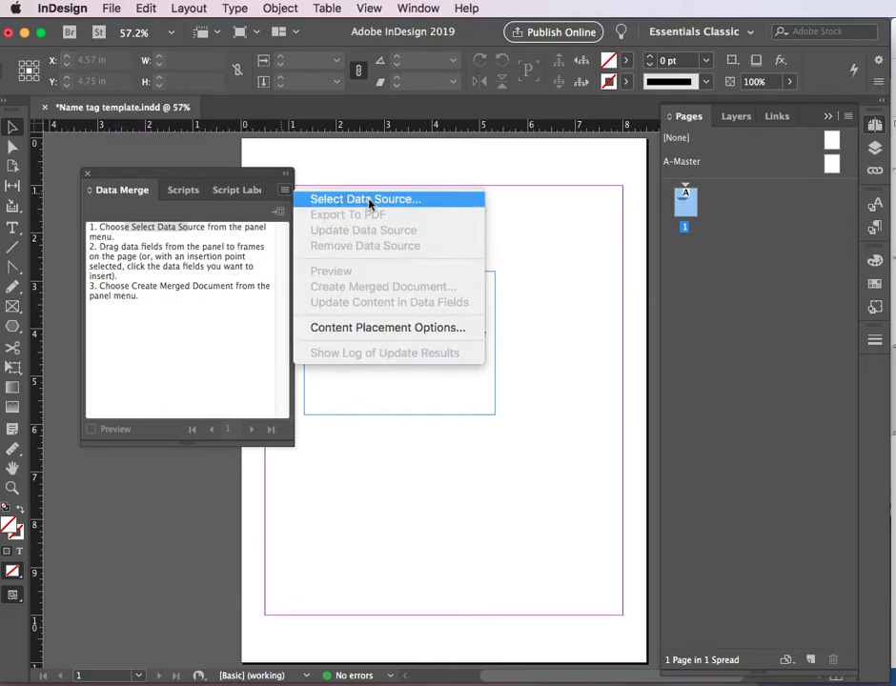
{"action": "left_click", "coordinate": [368, 201]}
{"action": "left_click_drag", "start_coordinate": [544, 138], "coordinate": [282, 131]}
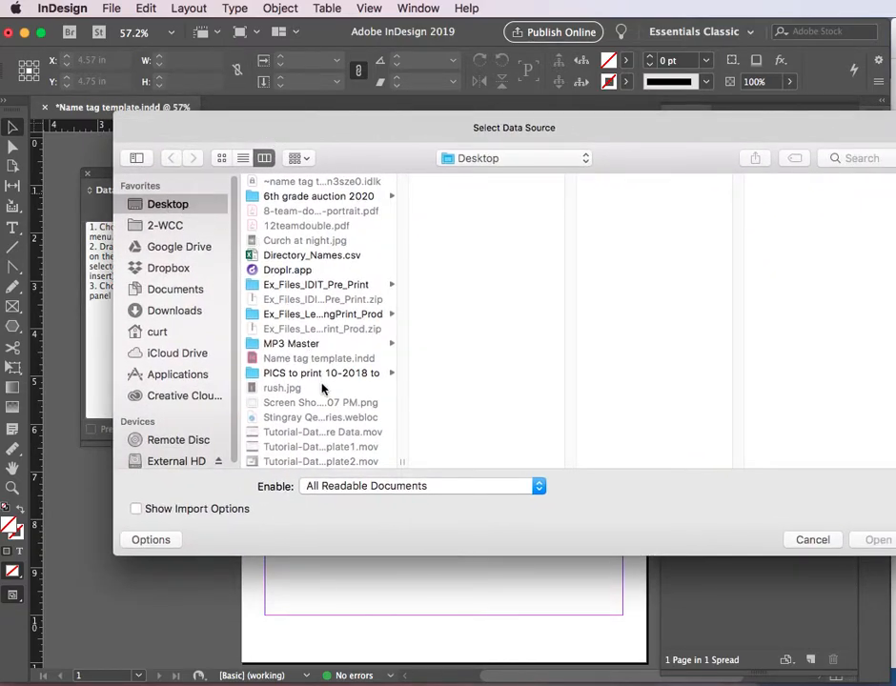
{"action": "left_click", "coordinate": [303, 255]}
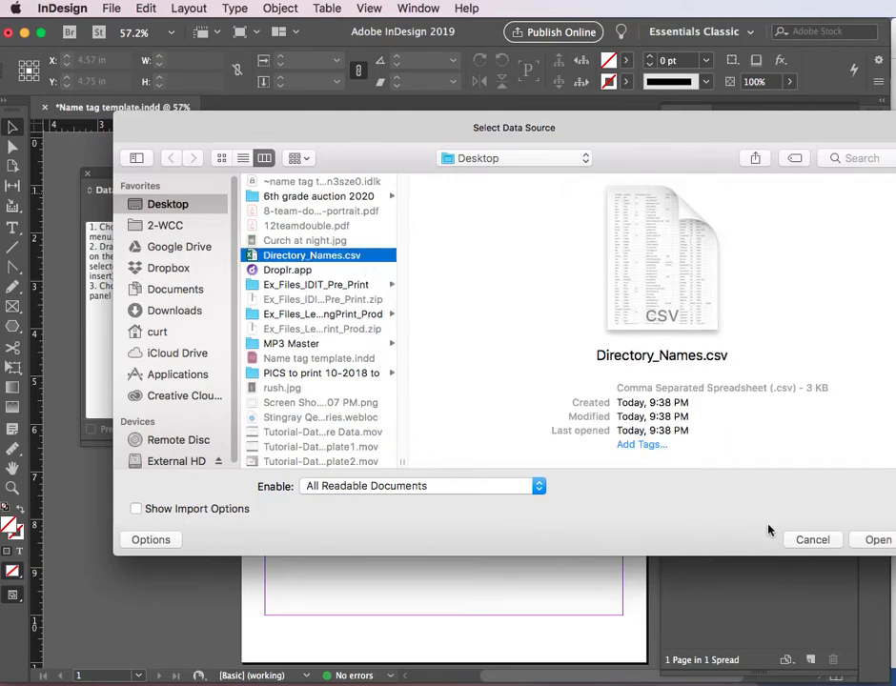
{"action": "left_click_drag", "start_coordinate": [895, 554], "coordinate": [777, 566]}
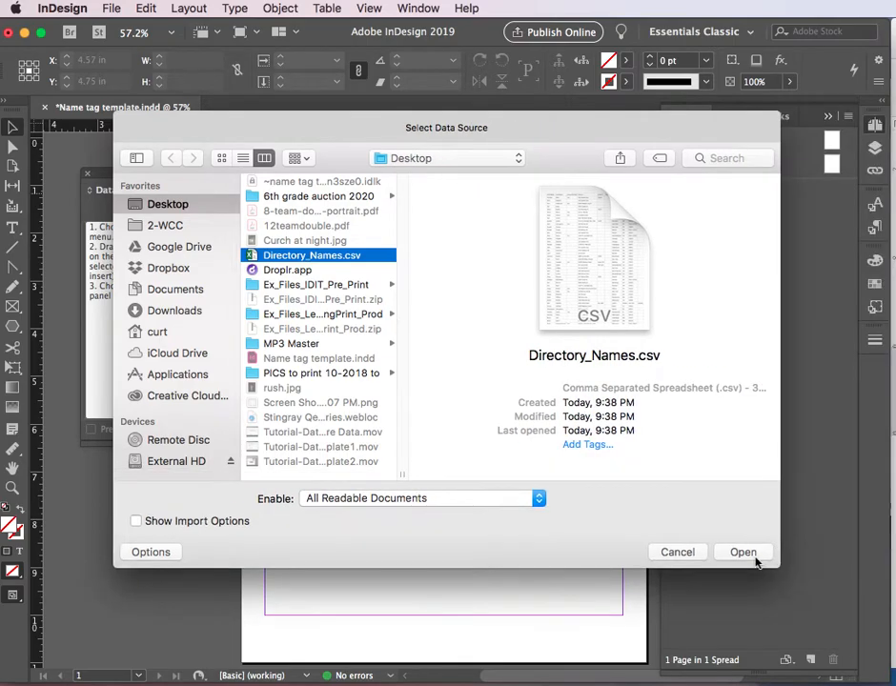
{"action": "left_click", "coordinate": [743, 553]}
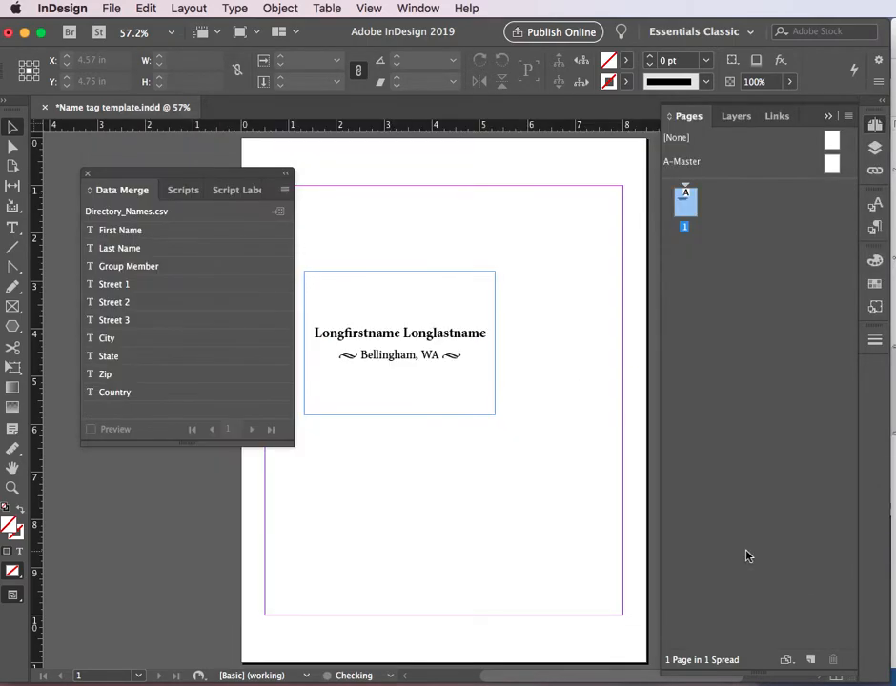
Step: Replace the Longfirstname and Longlastname placeholders with the First Name and Last Name data fields
{"action": "left_click_drag", "start_coordinate": [187, 180], "coordinate": [641, 227]}
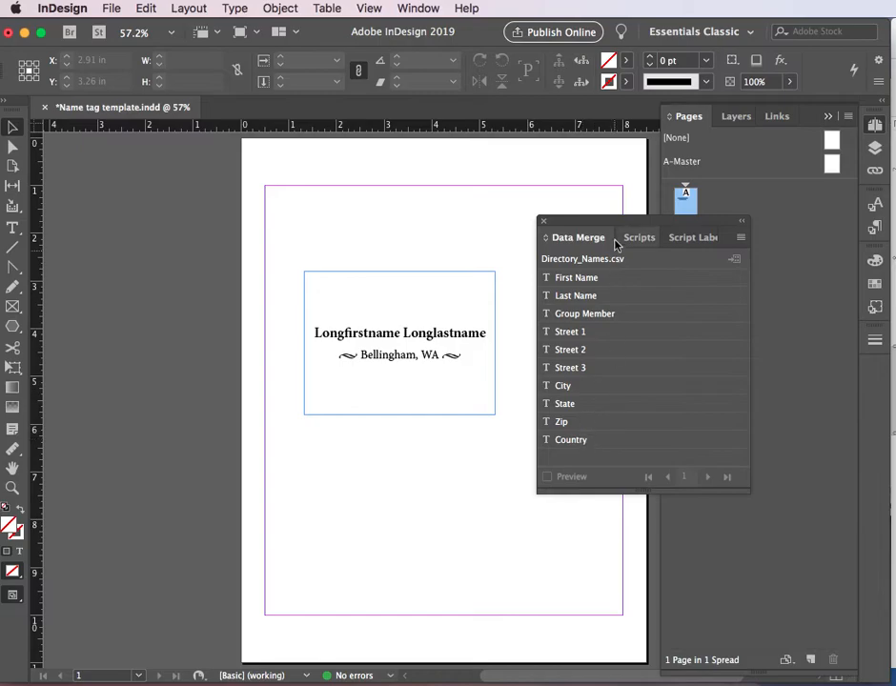
{"action": "left_click_drag", "start_coordinate": [615, 227], "coordinate": [640, 220]}
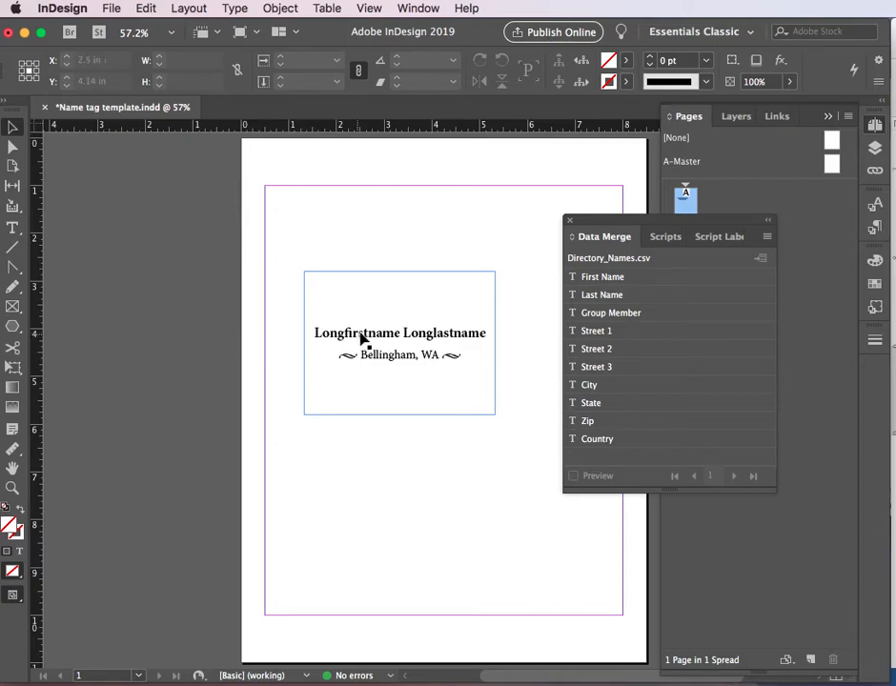
{"action": "left_click_drag", "start_coordinate": [576, 313], "coordinate": [393, 354]}
{"action": "left_click", "coordinate": [356, 336]}
{"action": "double_click", "coordinate": [358, 335]}
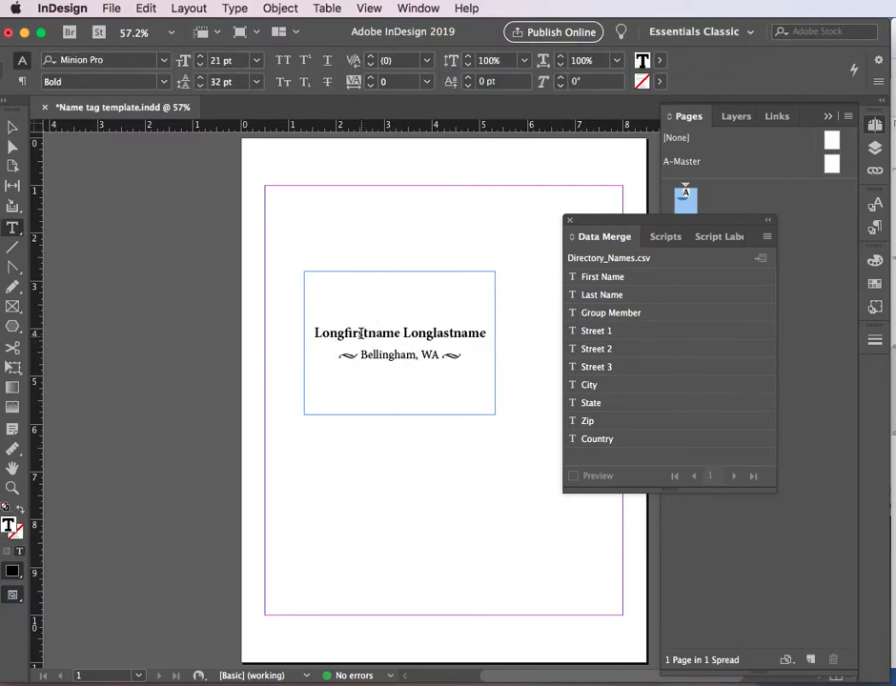
{"action": "double_click", "coordinate": [353, 334]}
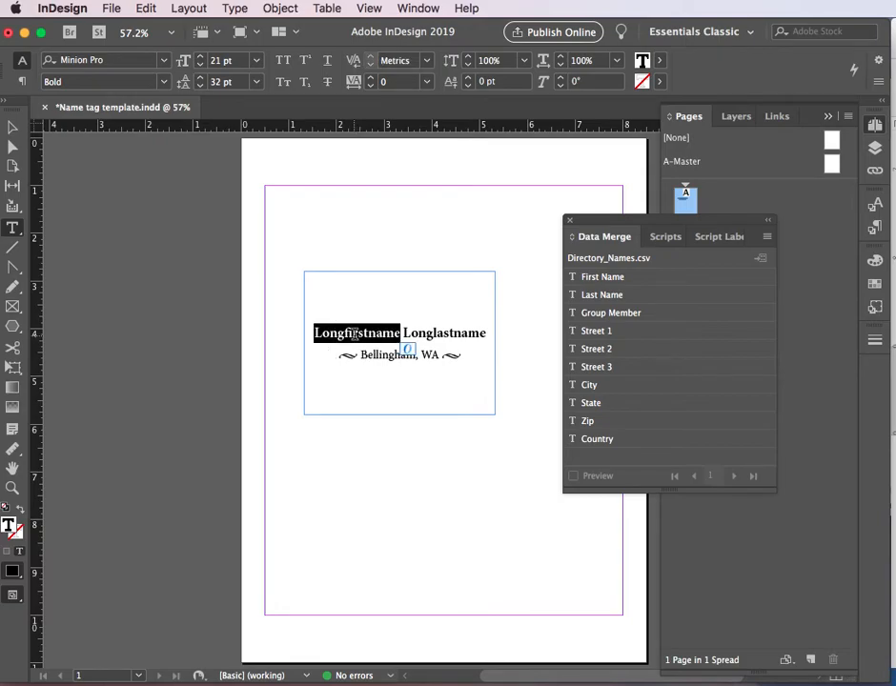
{"action": "left_click", "coordinate": [607, 277]}
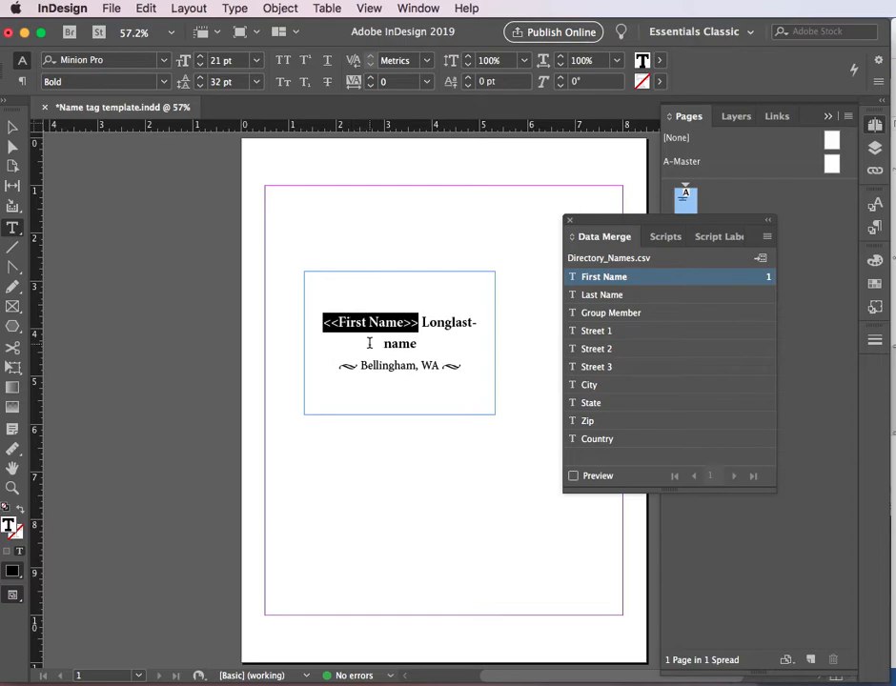
{"action": "double_click", "coordinate": [458, 323]}
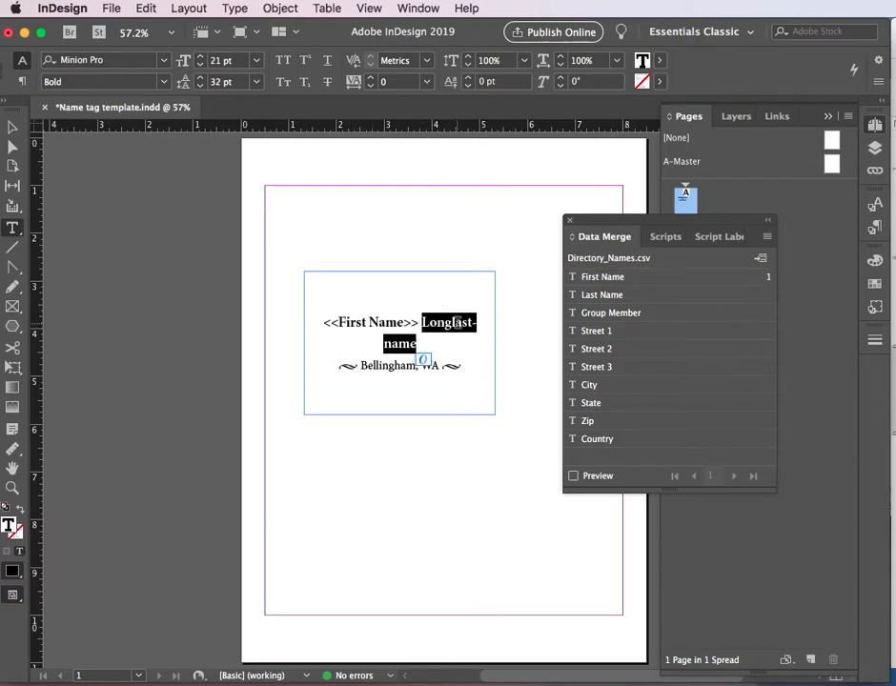
{"action": "left_click", "coordinate": [603, 296]}
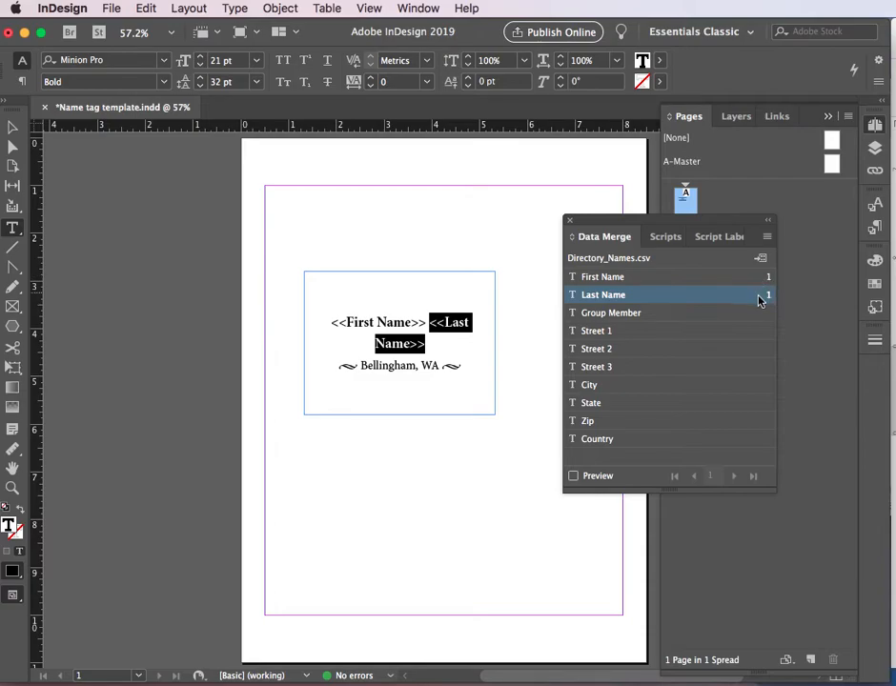
Step: Replace Bellingham and WA with the City and State data fields, and turn on the merge preview
{"action": "double_click", "coordinate": [381, 367]}
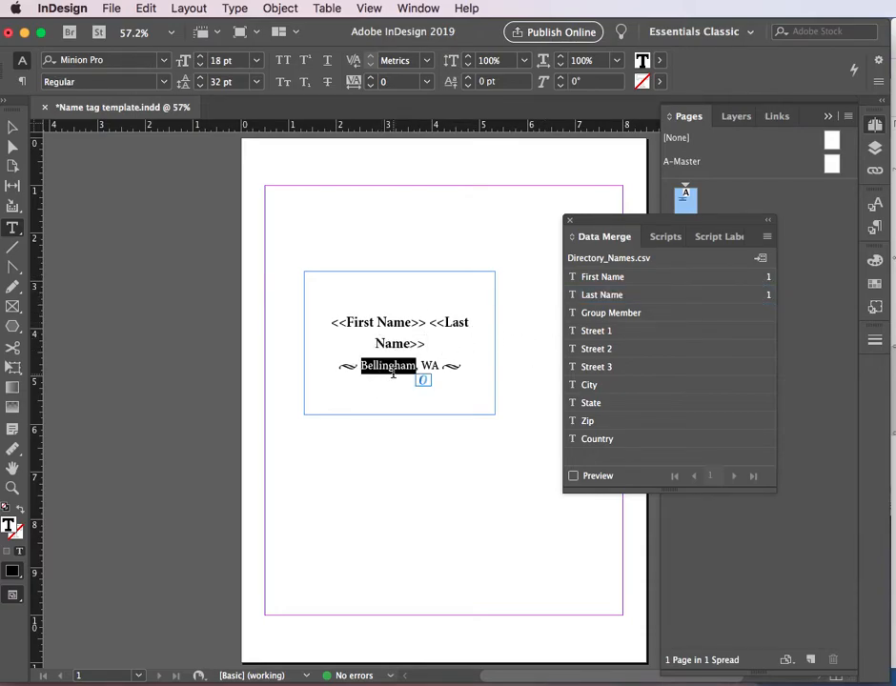
{"action": "left_click", "coordinate": [592, 385]}
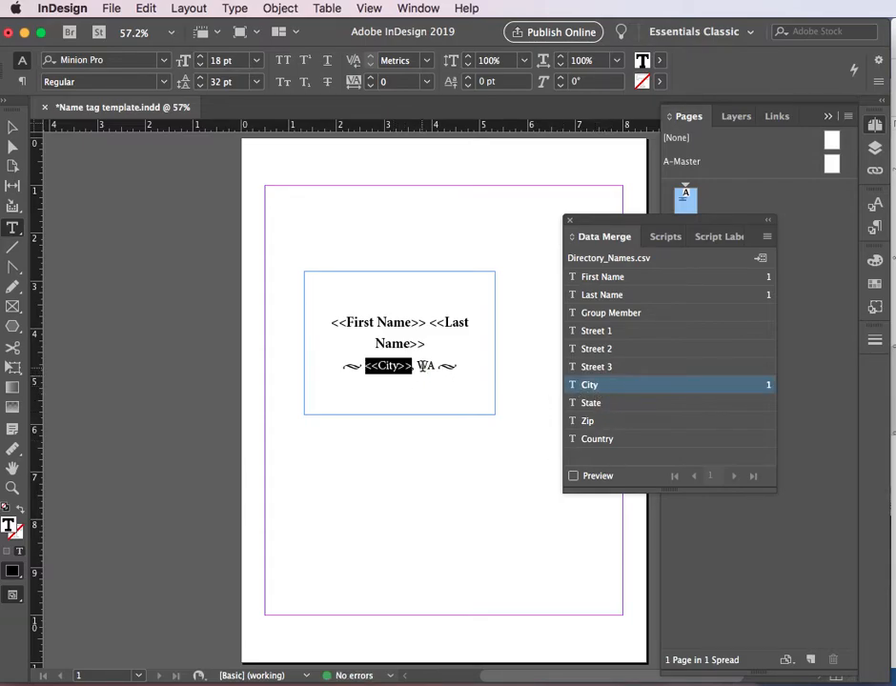
{"action": "double_click", "coordinate": [425, 366]}
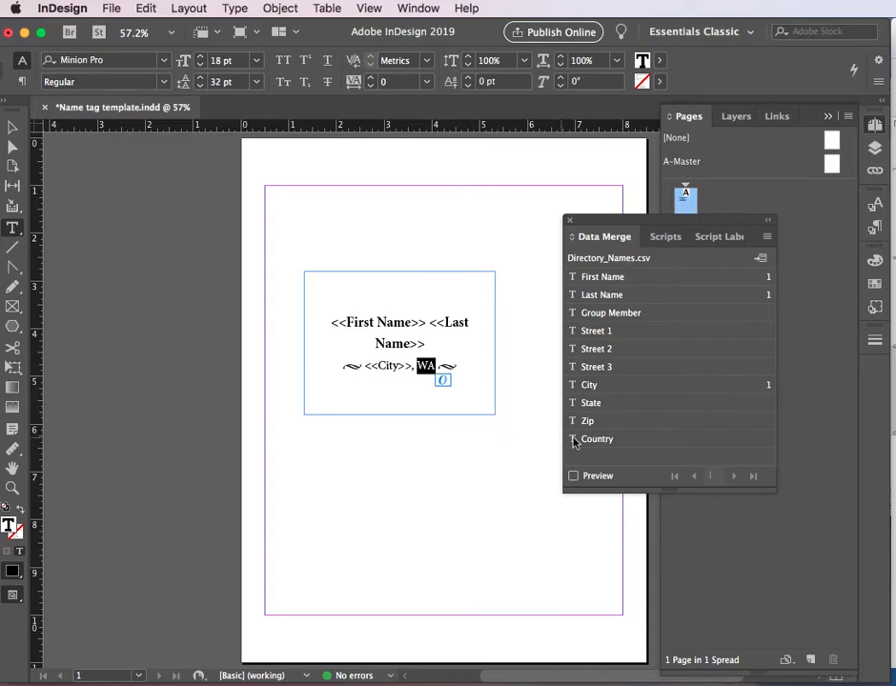
{"action": "left_click", "coordinate": [595, 403]}
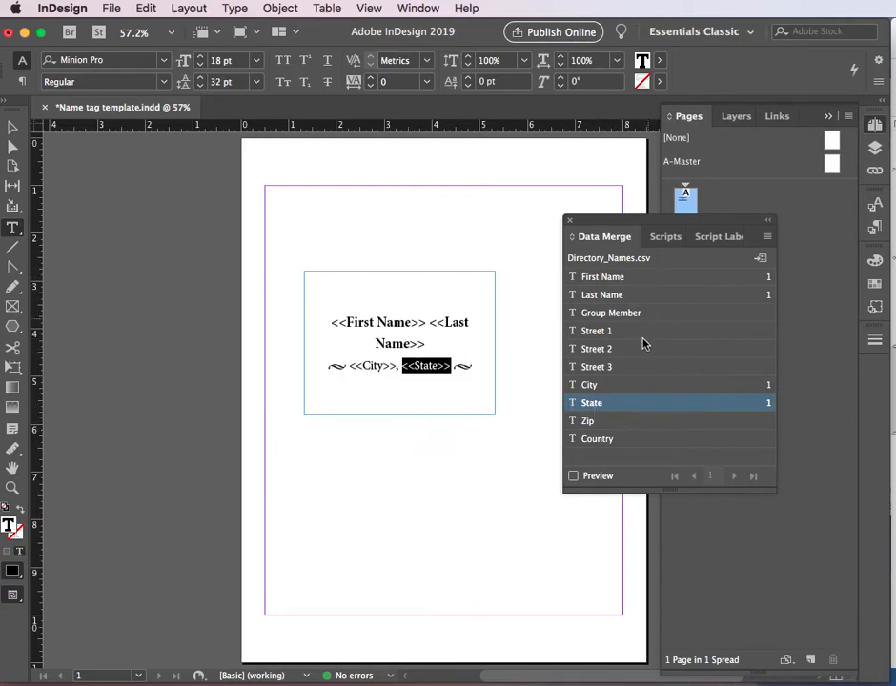
{"action": "left_click", "coordinate": [573, 477]}
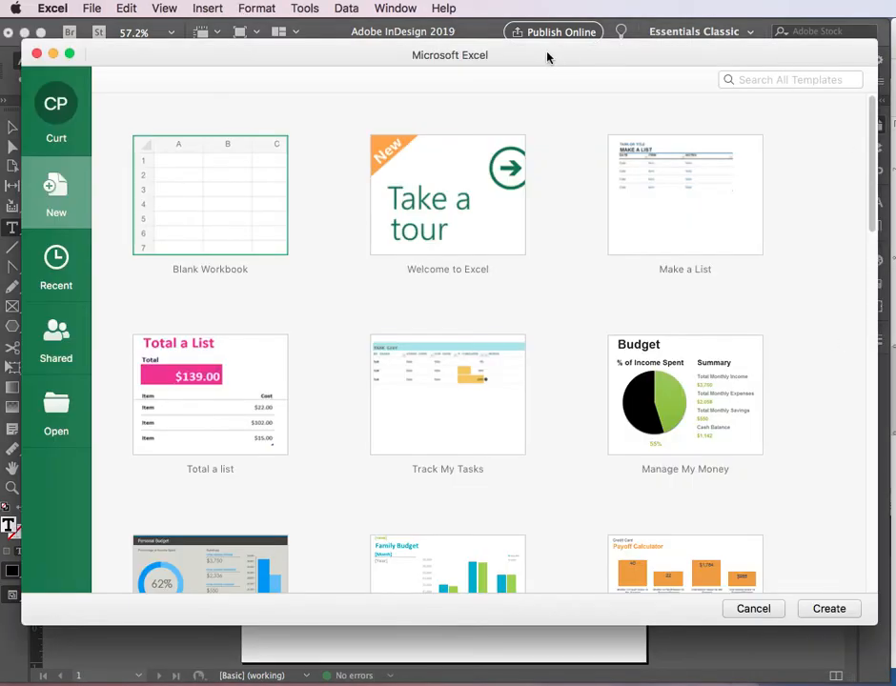
Step: Clear the Excel start window out of the way and return to InDesign
{"action": "left_click_drag", "start_coordinate": [546, 57], "coordinate": [895, 270]}
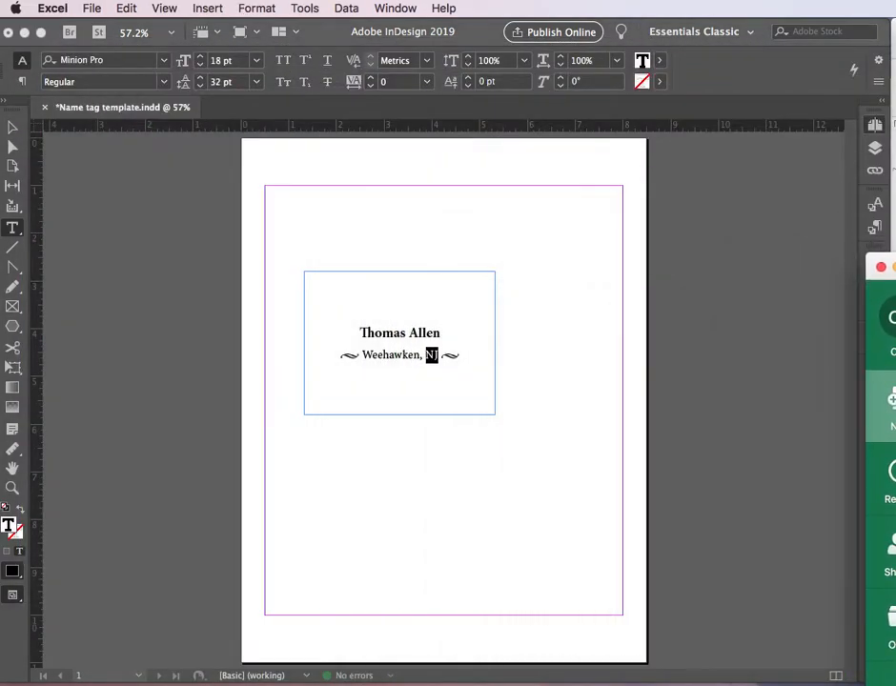
{"action": "left_click", "coordinate": [393, 8]}
{"action": "left_click", "coordinate": [444, 26]}
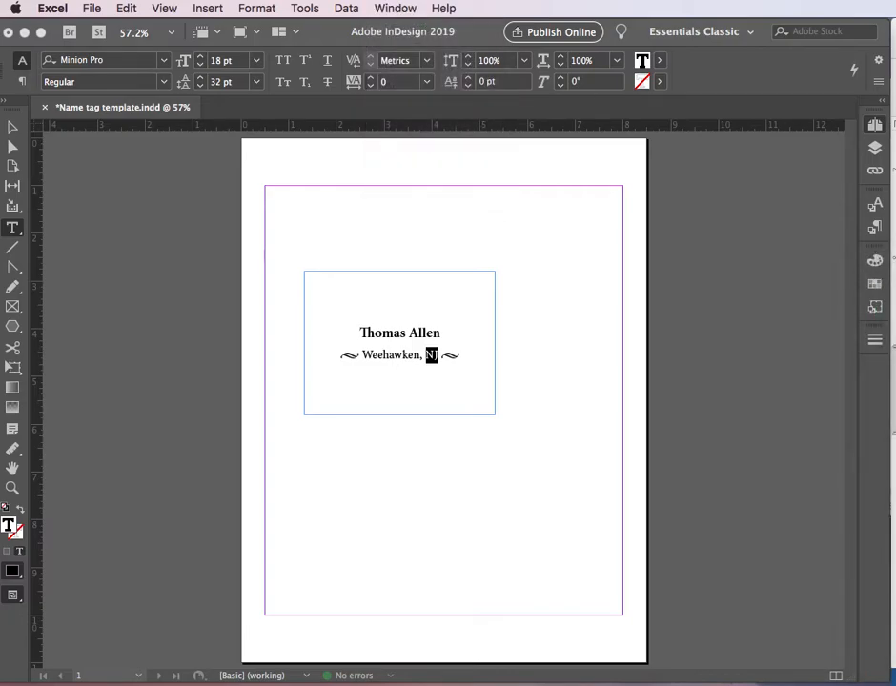
{"action": "left_click", "coordinate": [676, 515]}
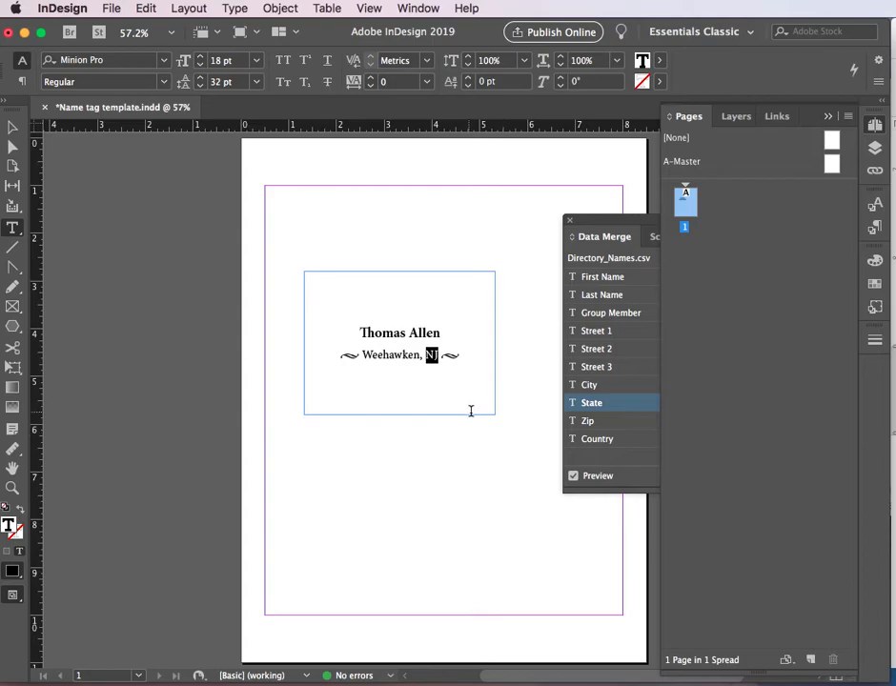
Step: Page forward through the previewed data records on the name tag and back to record 8
{"action": "left_click", "coordinate": [624, 479]}
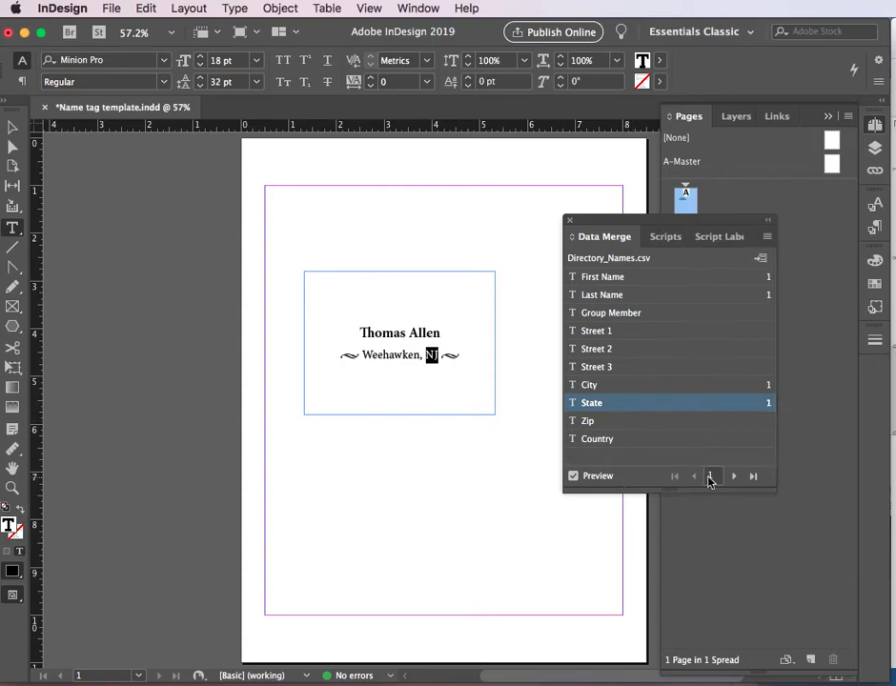
{"action": "left_click", "coordinate": [735, 477]}
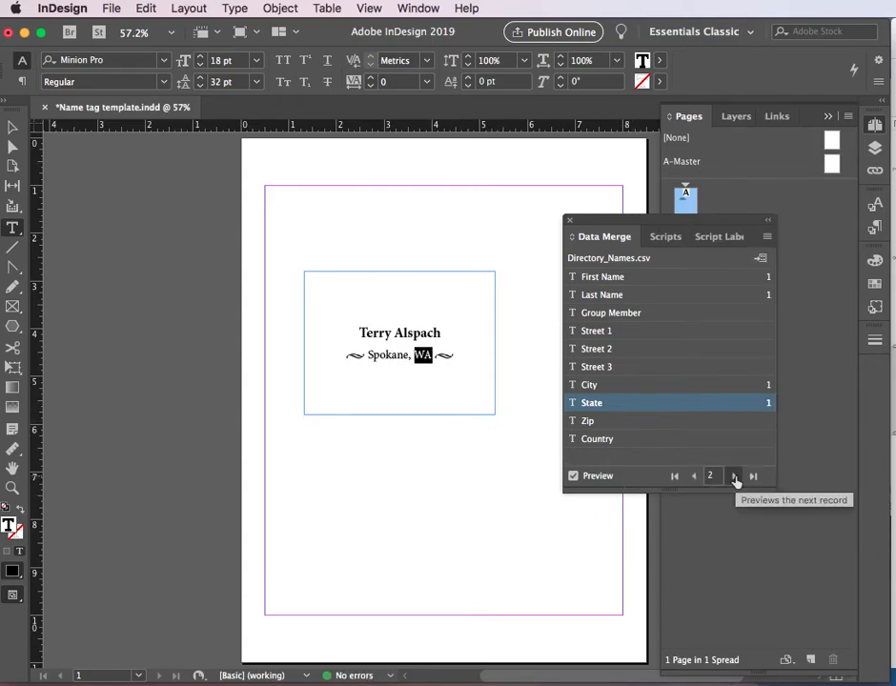
{"action": "left_click", "coordinate": [735, 476]}
{"action": "left_click", "coordinate": [735, 476]}
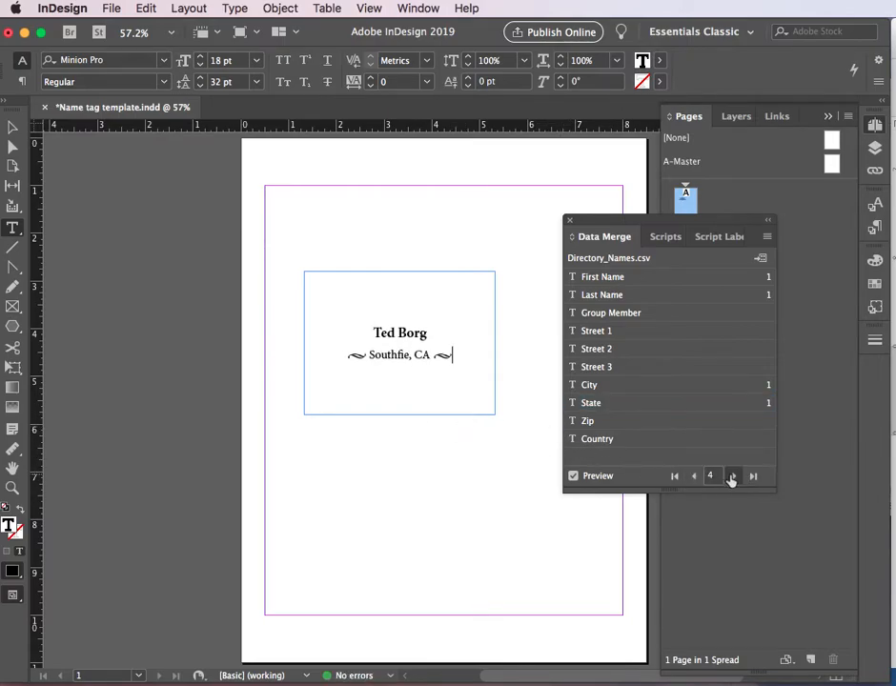
{"action": "left_click", "coordinate": [733, 477]}
{"action": "left_click", "coordinate": [733, 476]}
{"action": "left_click", "coordinate": [733, 477]}
{"action": "left_click", "coordinate": [733, 476]}
{"action": "left_click", "coordinate": [732, 477]}
{"action": "left_click", "coordinate": [732, 477]}
{"action": "left_click", "coordinate": [733, 476]}
{"action": "left_click", "coordinate": [732, 476]}
{"action": "left_click", "coordinate": [733, 476]}
{"action": "left_click", "coordinate": [695, 477]}
{"action": "left_click", "coordinate": [694, 477]}
{"action": "left_click", "coordinate": [695, 476]}
{"action": "left_click", "coordinate": [695, 477]}
{"action": "left_click", "coordinate": [695, 476]}
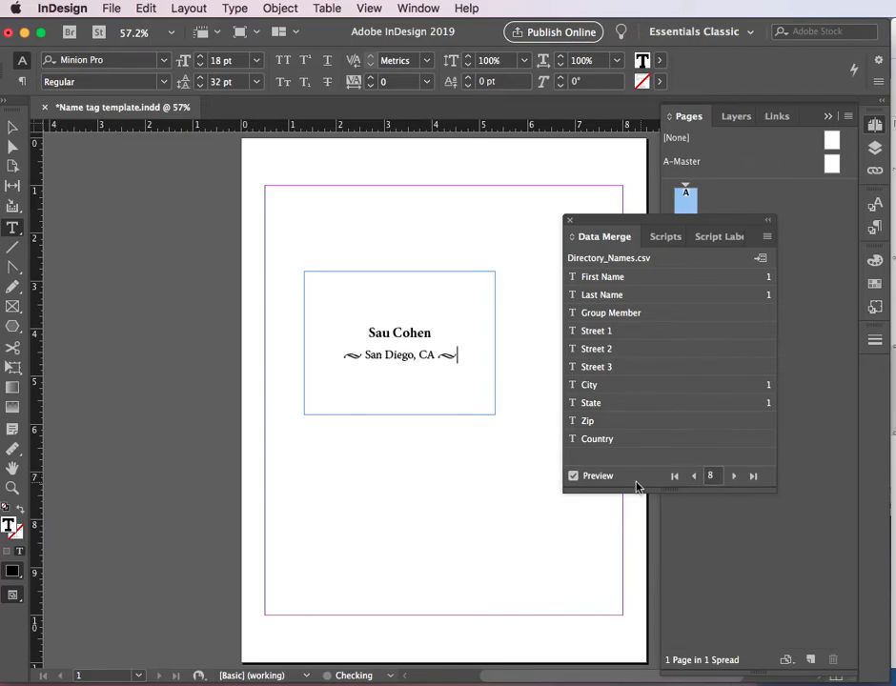
Step: Turn off the merge preview and save the name tag template with its data field placeholders
{"action": "left_click", "coordinate": [574, 475]}
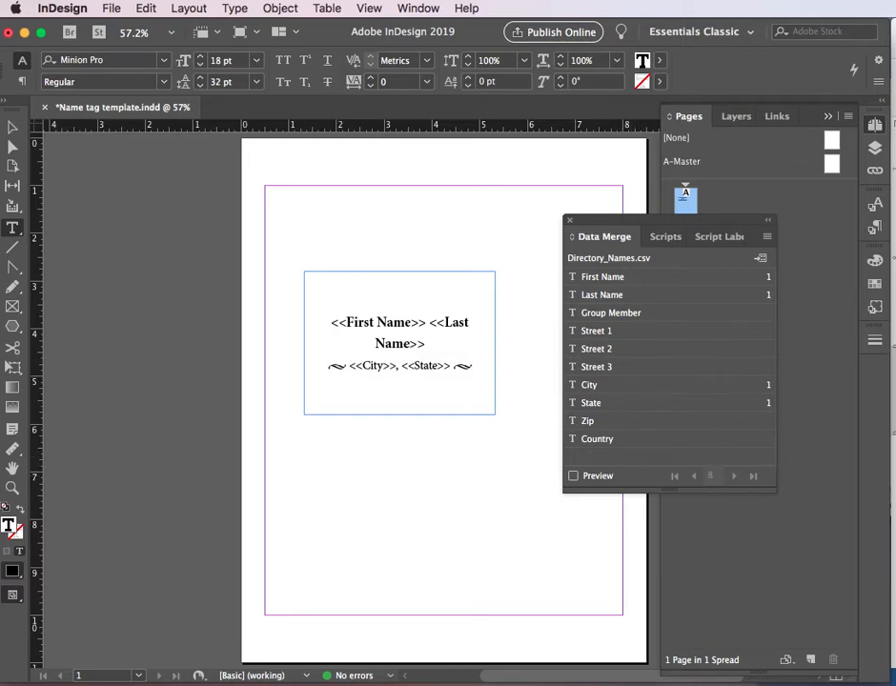
{"action": "key", "text": "super+Tab"}
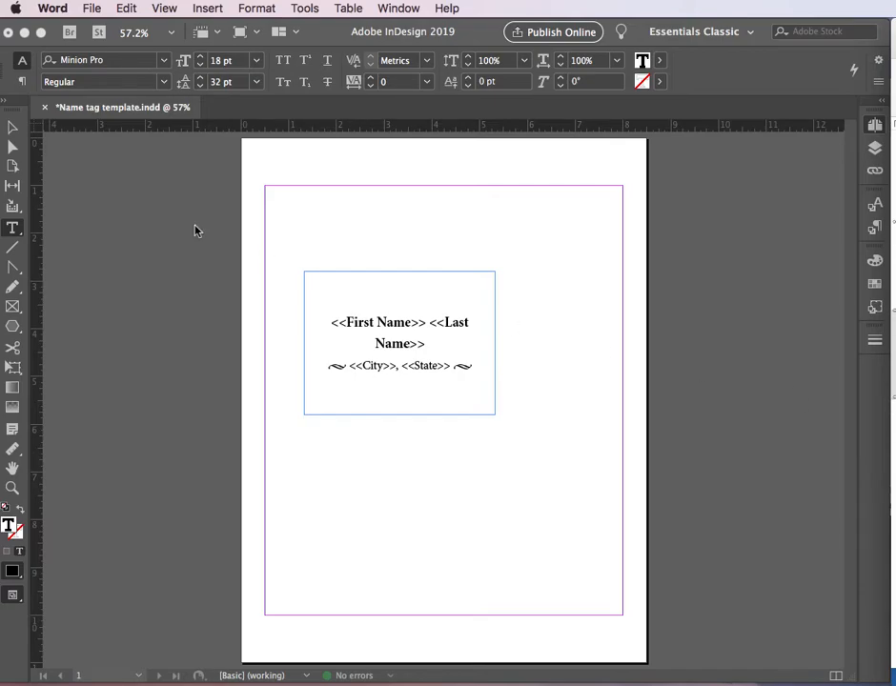
{"action": "left_click", "coordinate": [86, 7]}
{"action": "left_click", "coordinate": [87, 7]}
{"action": "left_click", "coordinate": [98, 127]}
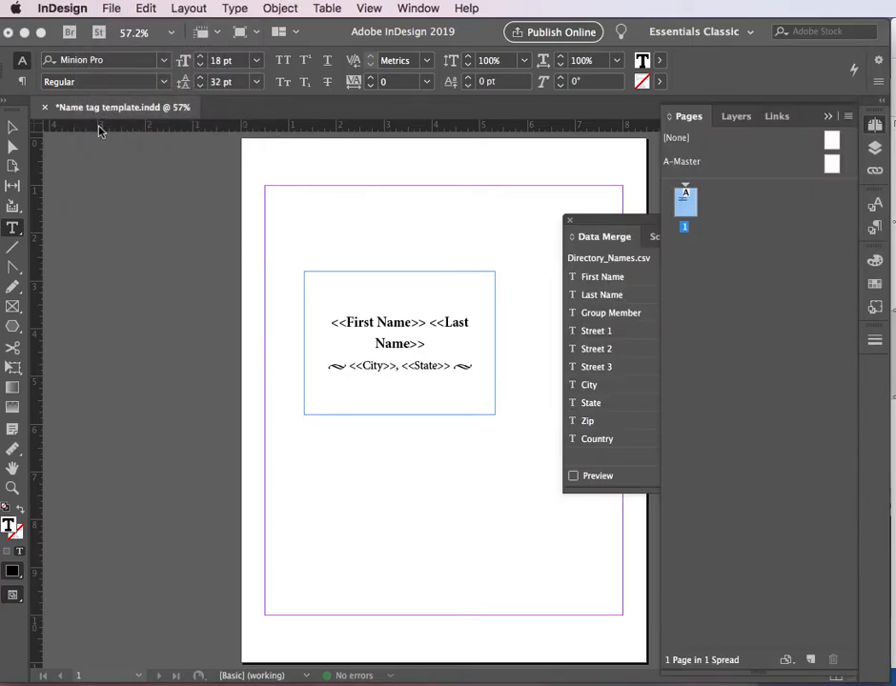
{"action": "left_click", "coordinate": [109, 6]}
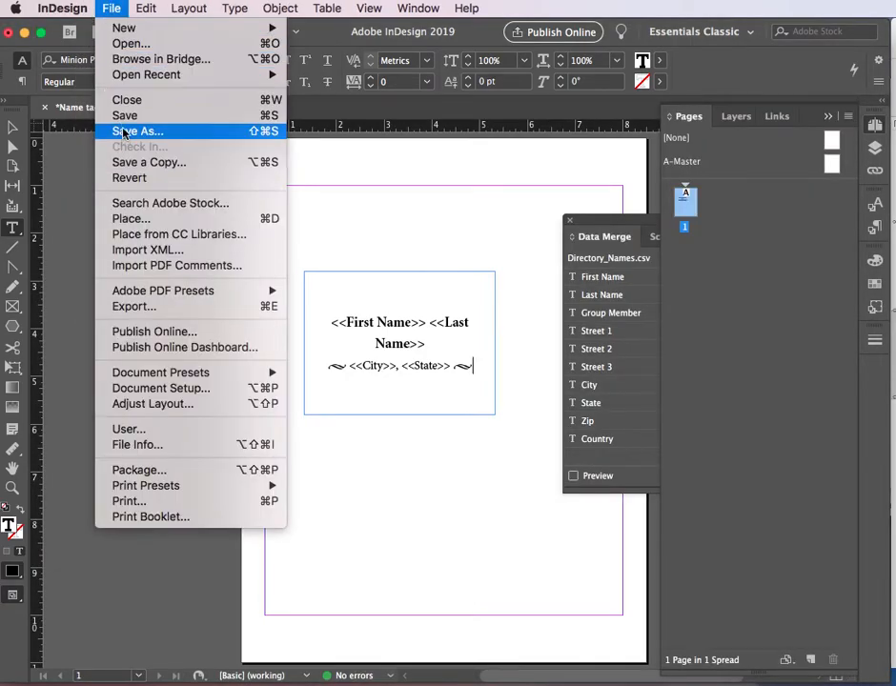
{"action": "left_click", "coordinate": [121, 115]}
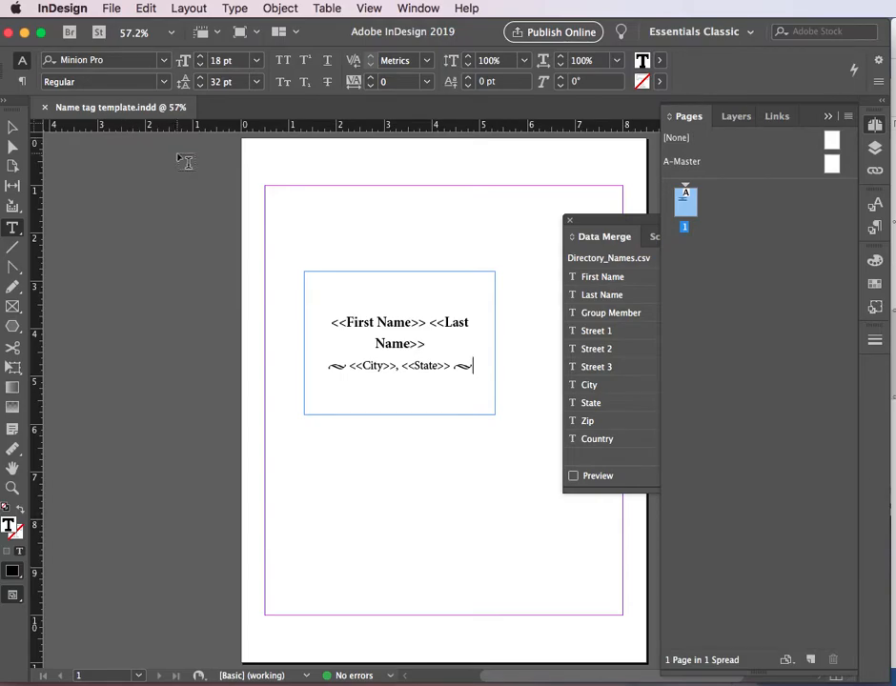
Step: Collapse the Pages panel and reposition the Data Merge panel over the free area beside the name tag
{"action": "left_click_drag", "start_coordinate": [616, 226], "coordinate": [606, 218]}
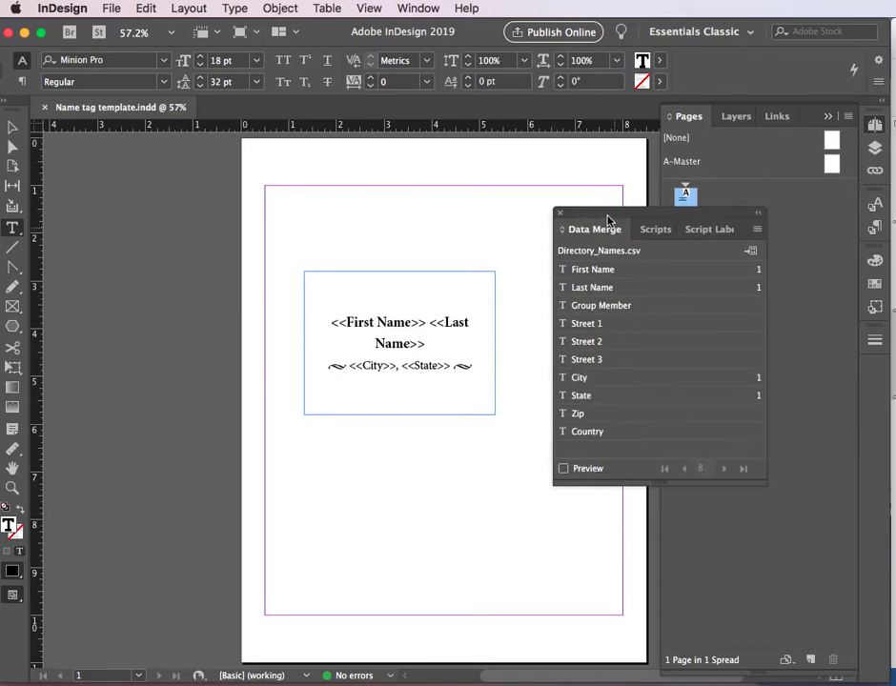
{"action": "left_click", "coordinate": [828, 116]}
{"action": "left_click_drag", "start_coordinate": [714, 213], "coordinate": [703, 180]}
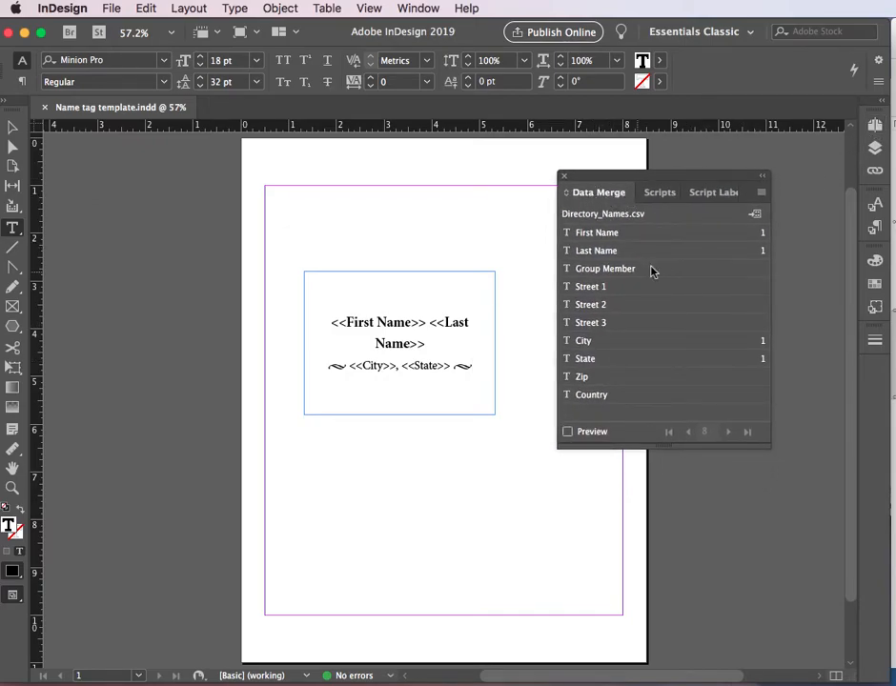
{"action": "left_click", "coordinate": [755, 217]}
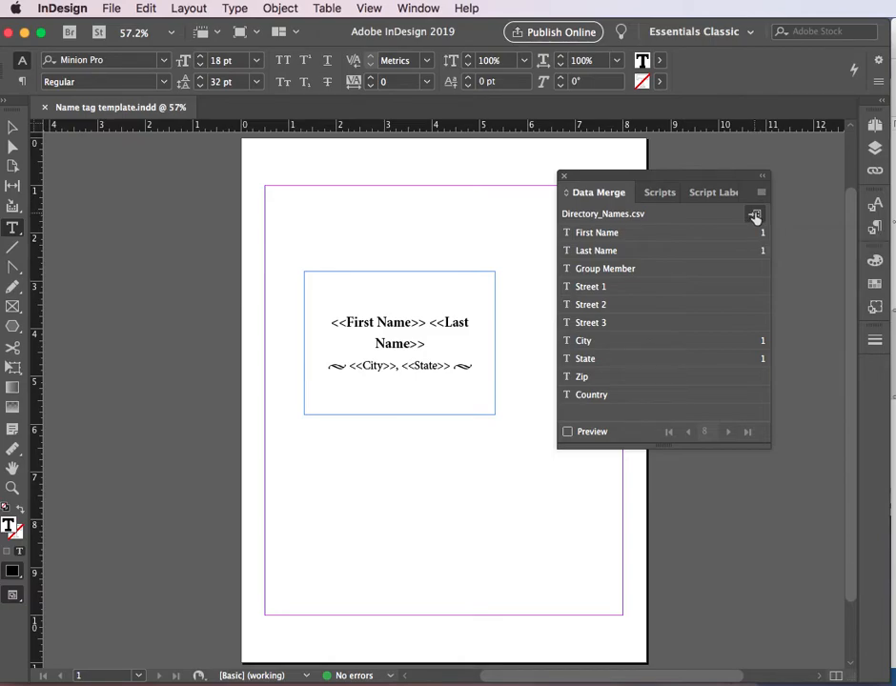
{"action": "left_click", "coordinate": [761, 193]}
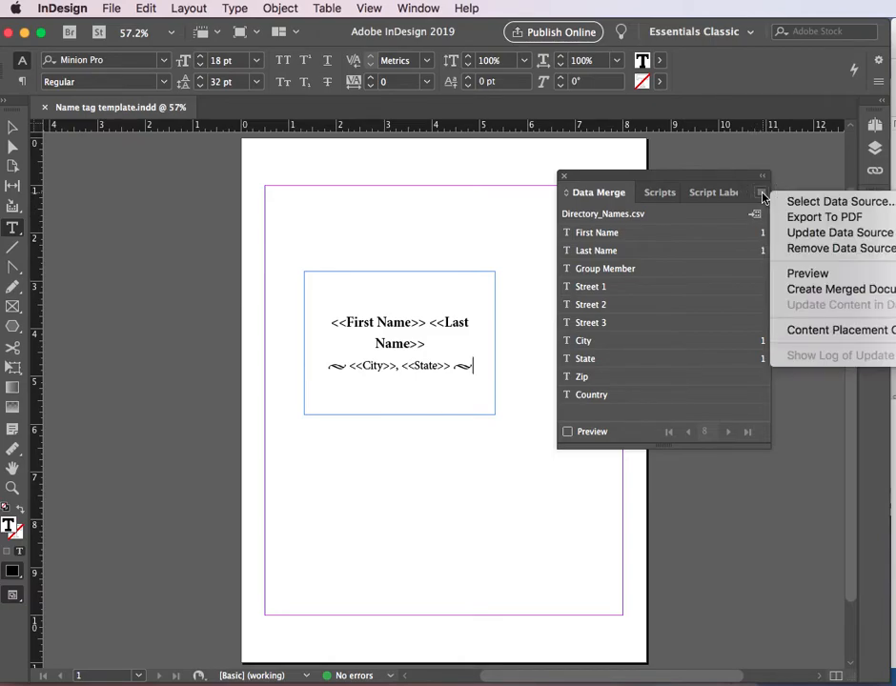
{"action": "left_click_drag", "start_coordinate": [630, 176], "coordinate": [520, 175]}
{"action": "left_click", "coordinate": [652, 192]}
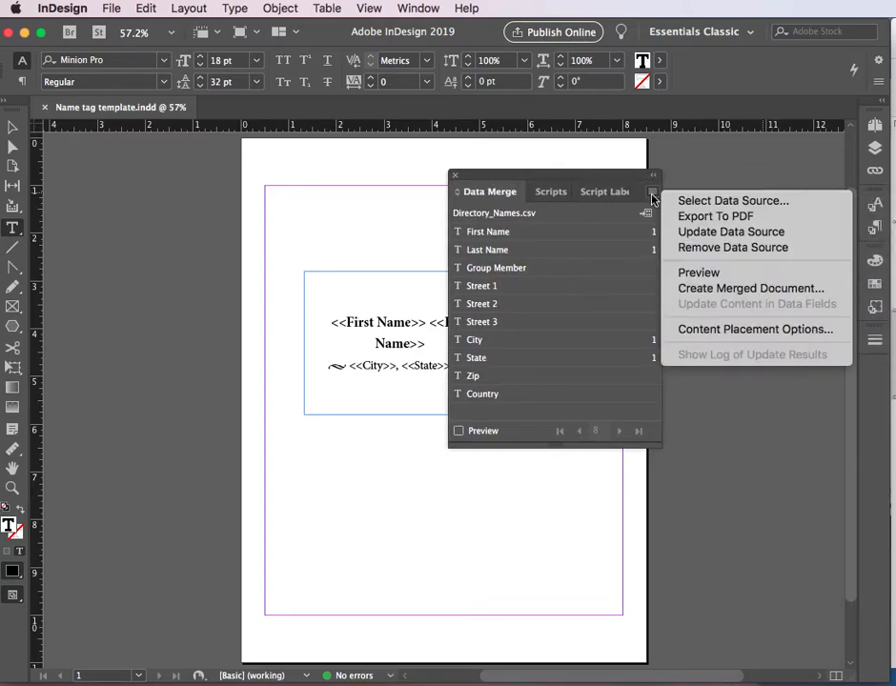
{"action": "left_click", "coordinate": [699, 290]}
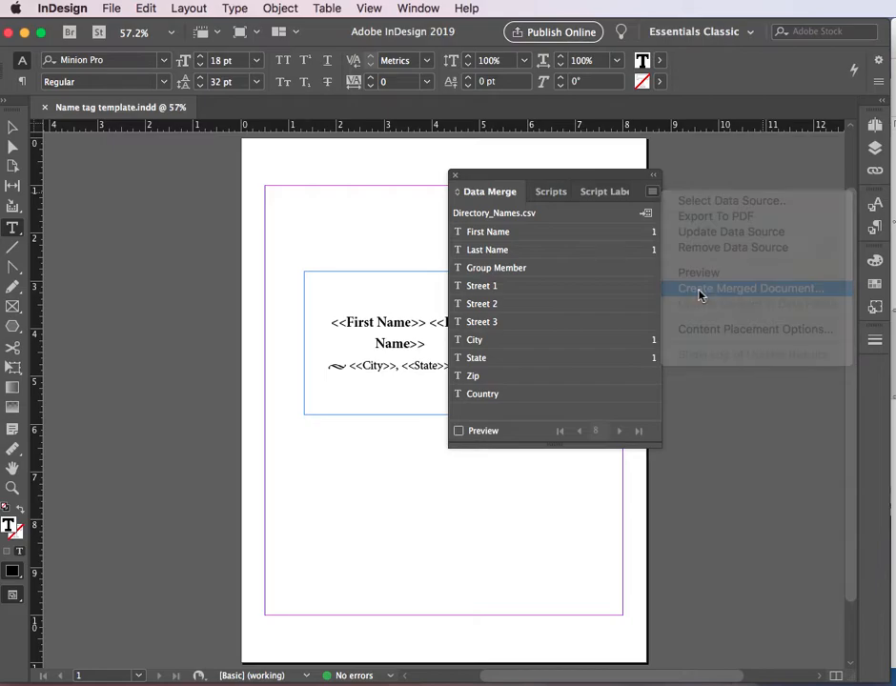
{"action": "left_click_drag", "start_coordinate": [724, 263], "coordinate": [568, 167]}
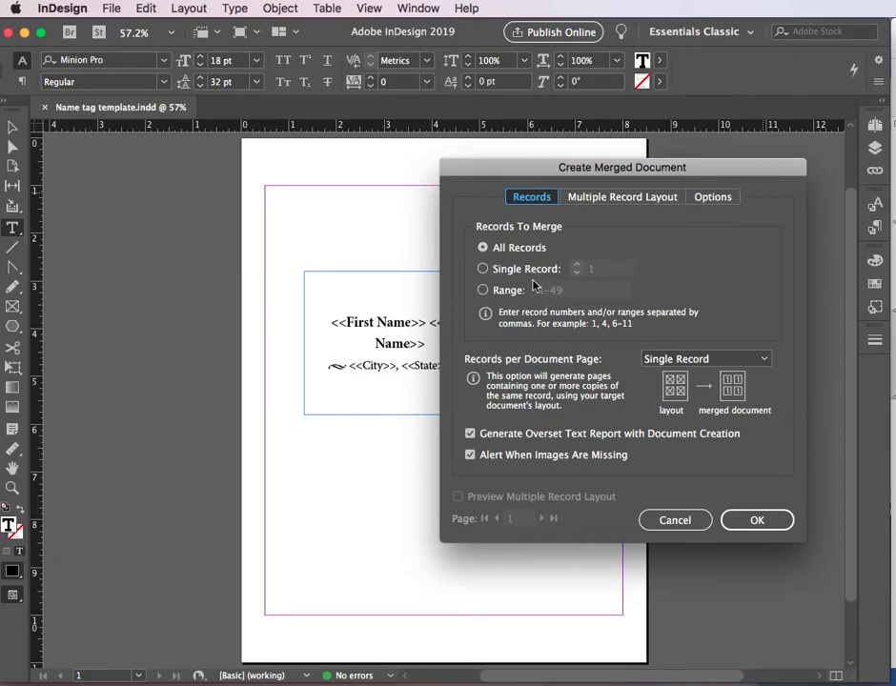
{"action": "left_click_drag", "start_coordinate": [625, 171], "coordinate": [638, 154]}
{"action": "left_click_drag", "start_coordinate": [505, 343], "coordinate": [590, 344]}
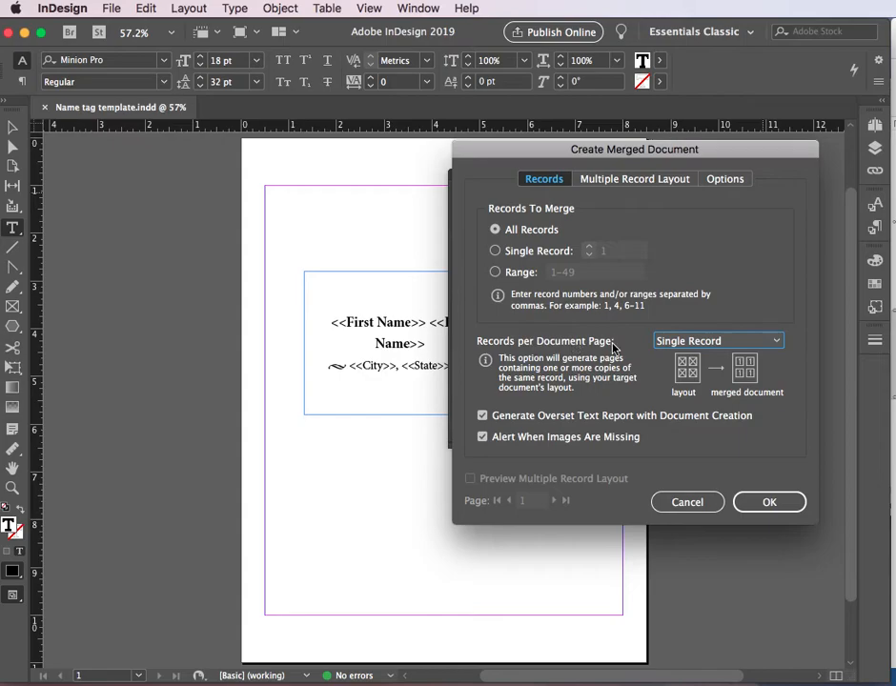
{"action": "left_click", "coordinate": [683, 345]}
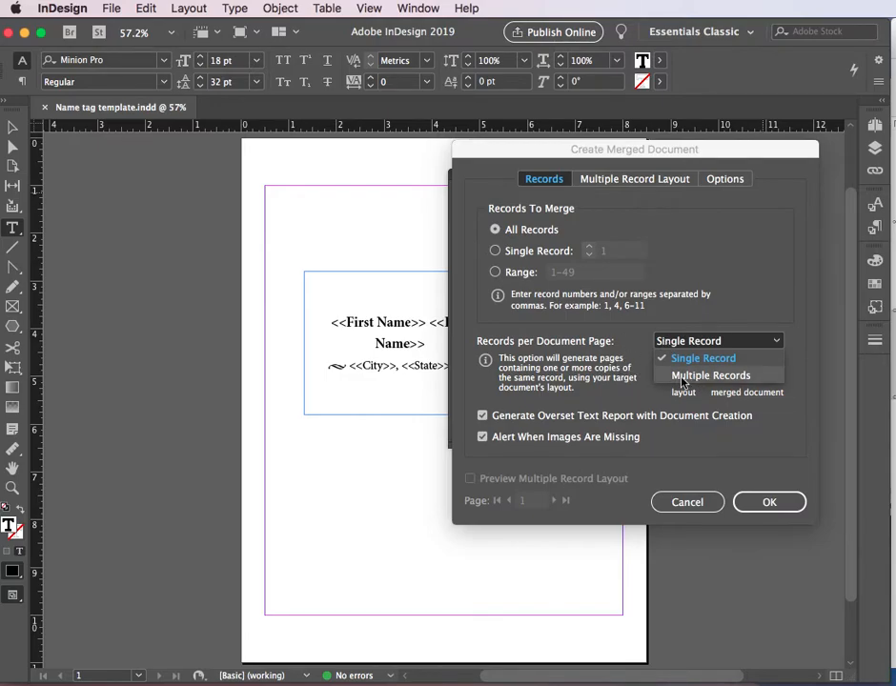
{"action": "left_click", "coordinate": [682, 378]}
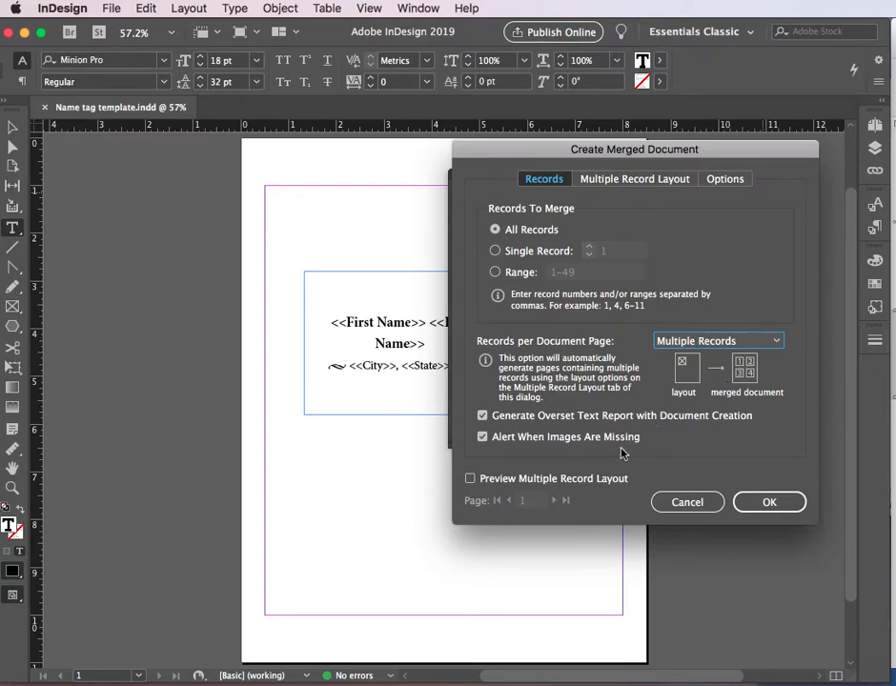
{"action": "left_click", "coordinate": [471, 479]}
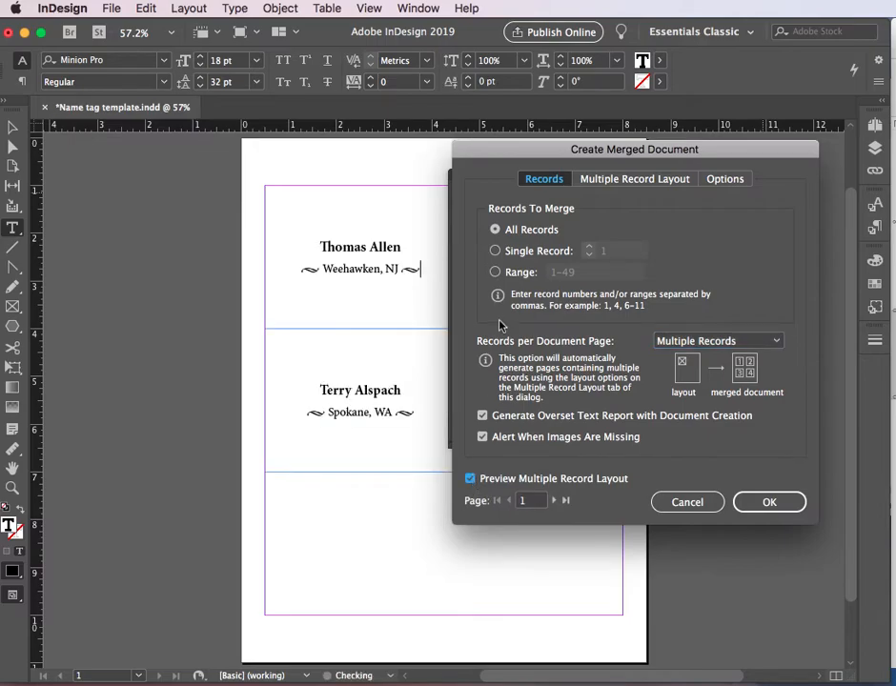
{"action": "left_click_drag", "start_coordinate": [530, 157], "coordinate": [527, 190]}
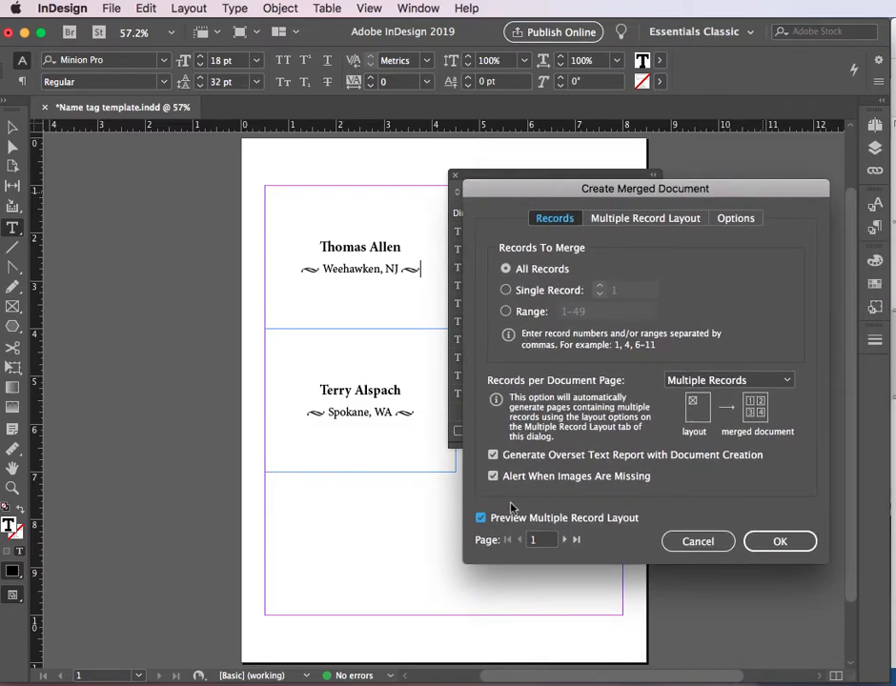
{"action": "left_click_drag", "start_coordinate": [527, 189], "coordinate": [533, 241]}
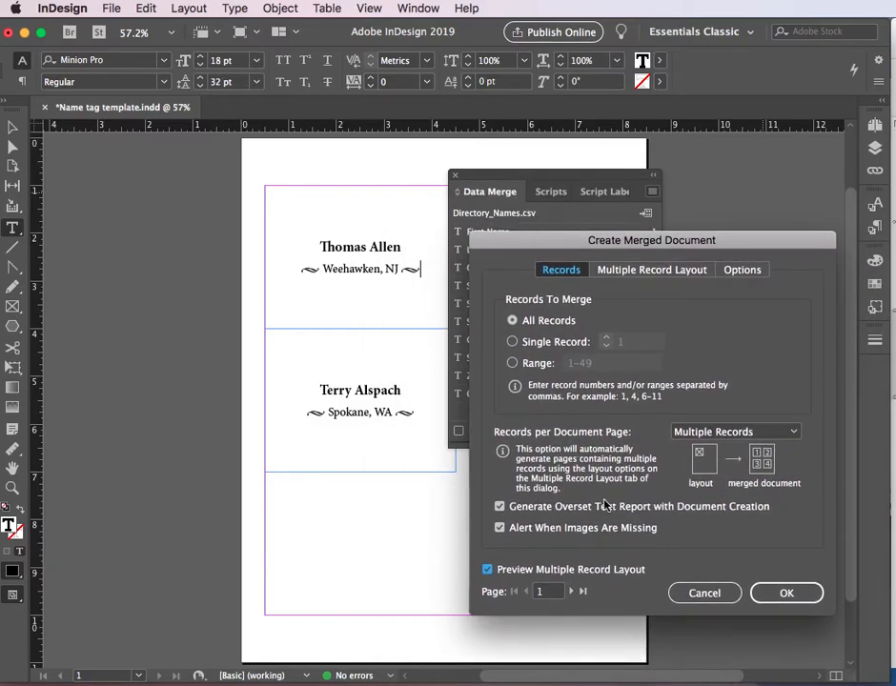
{"action": "left_click", "coordinate": [703, 593]}
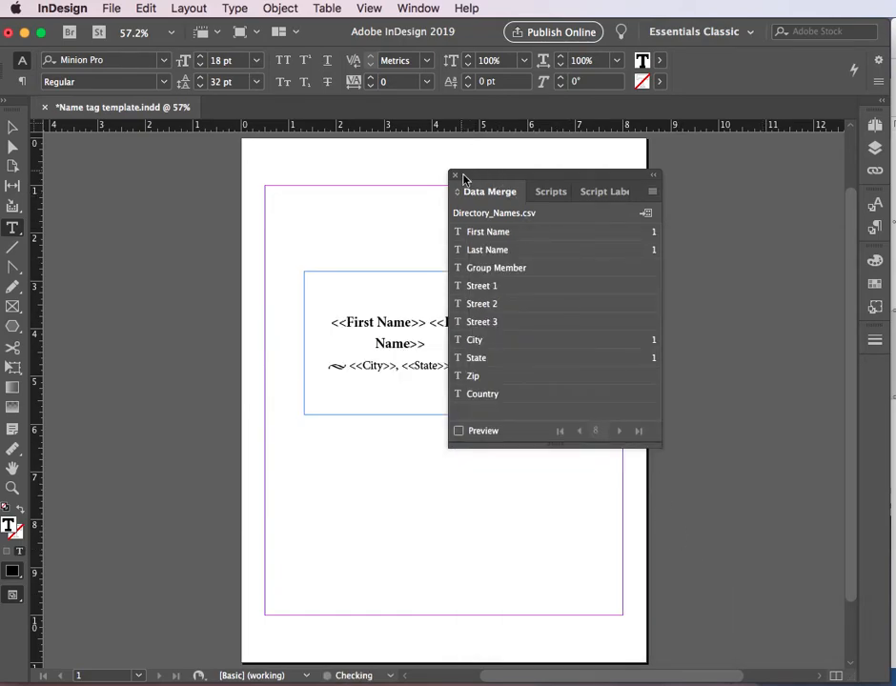
Step: Dock the Data Merge panel beside the tools, and start a merged document of all records with Multiple Records per page and its layout preview on
{"action": "left_click_drag", "start_coordinate": [467, 182], "coordinate": [30, 343]}
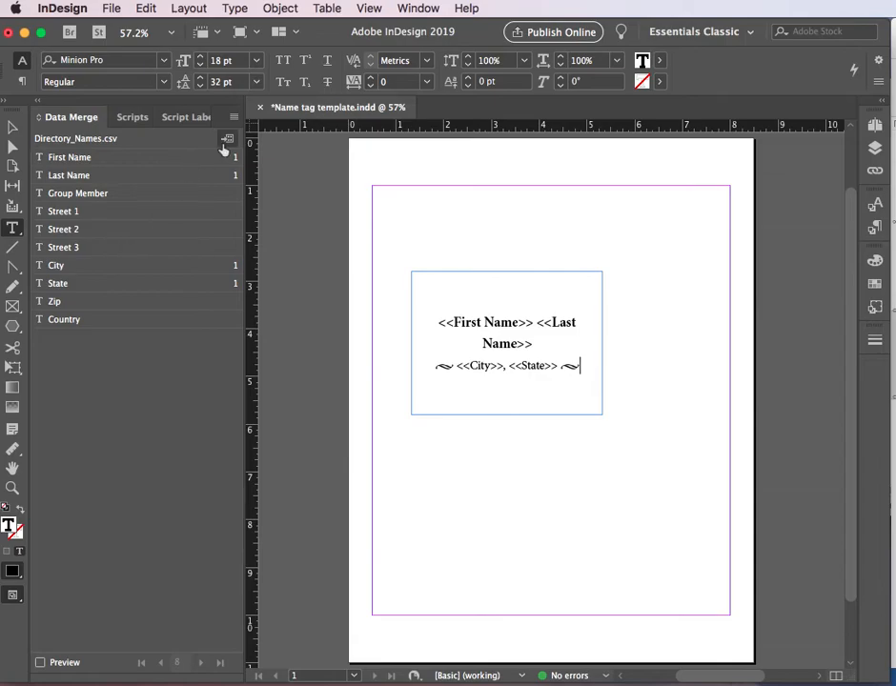
{"action": "left_click", "coordinate": [227, 140]}
{"action": "left_click_drag", "start_coordinate": [563, 237], "coordinate": [128, 177]}
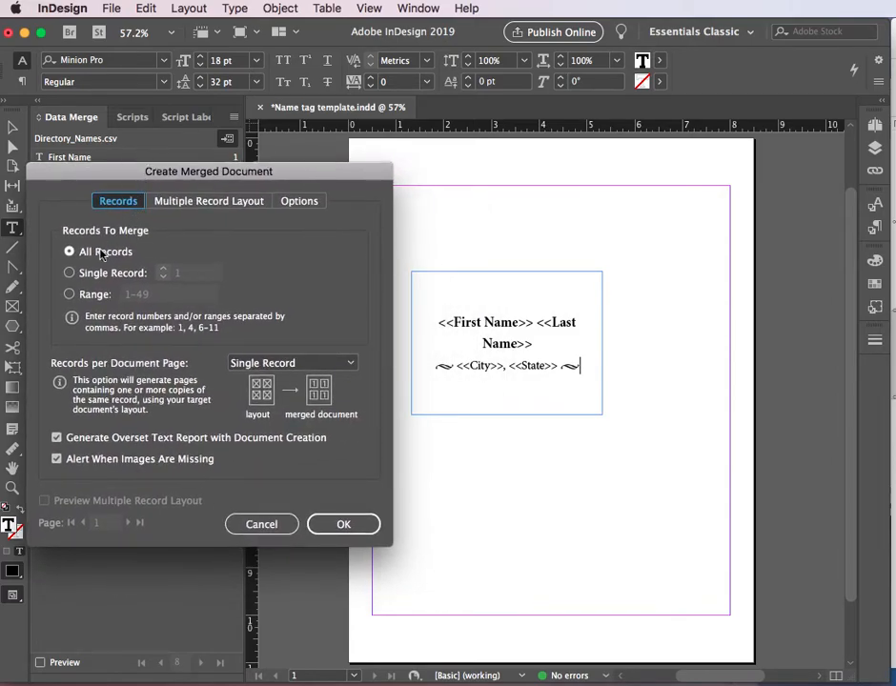
{"action": "left_click", "coordinate": [246, 362]}
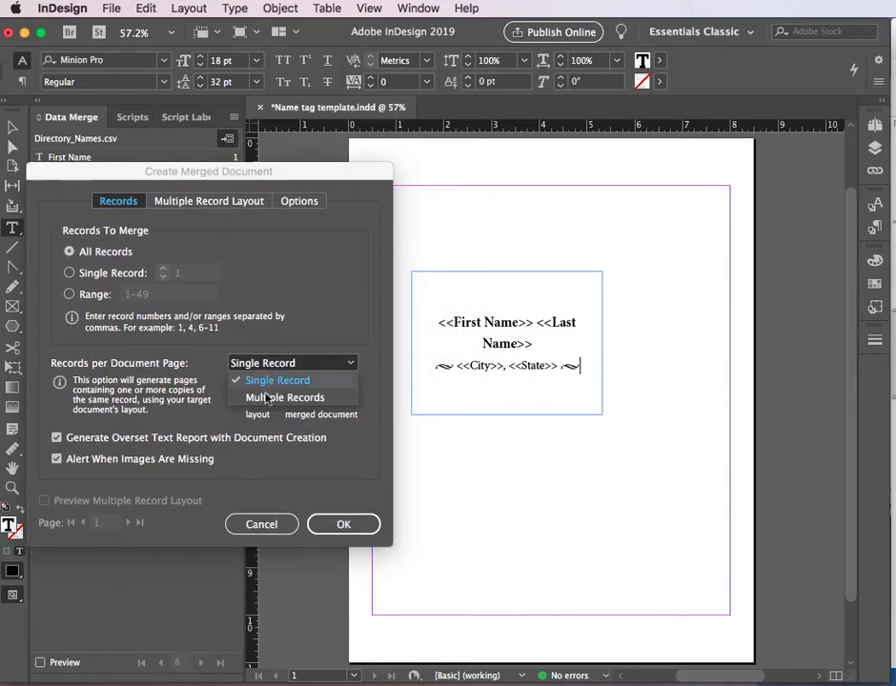
{"action": "left_click", "coordinate": [267, 397]}
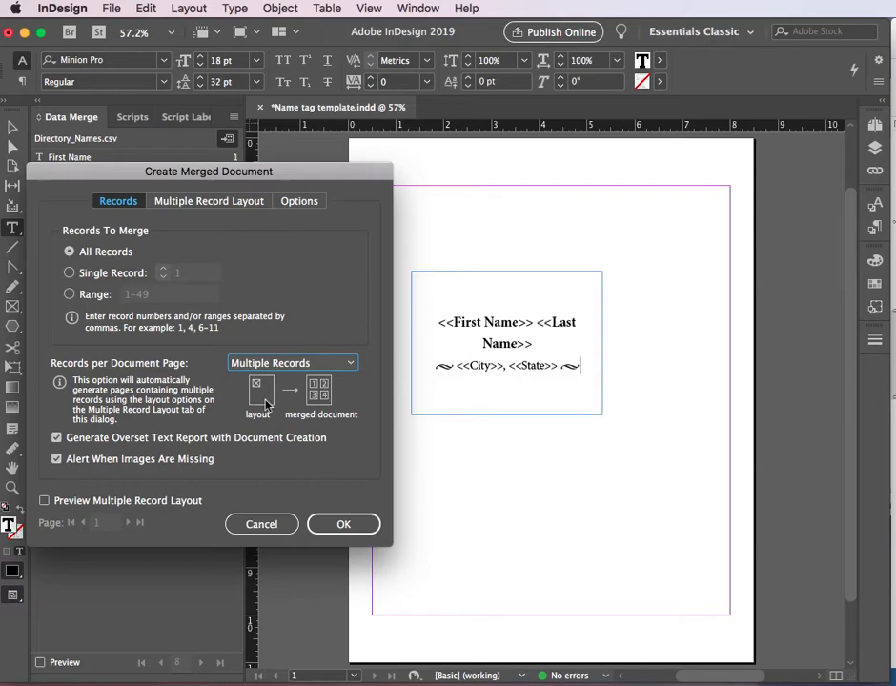
{"action": "left_click", "coordinate": [43, 500]}
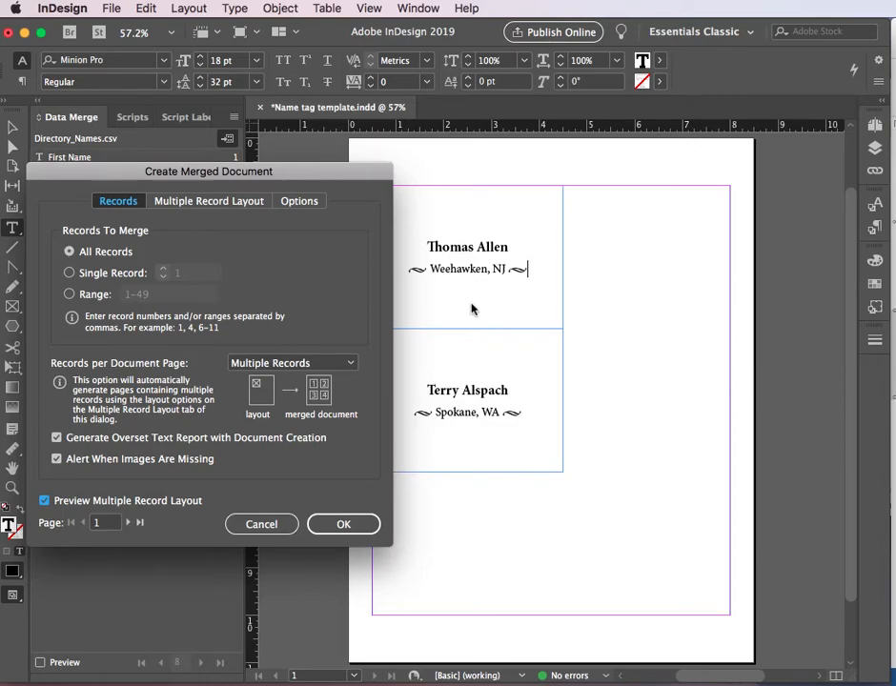
{"action": "left_click_drag", "start_coordinate": [287, 171], "coordinate": [282, 159]}
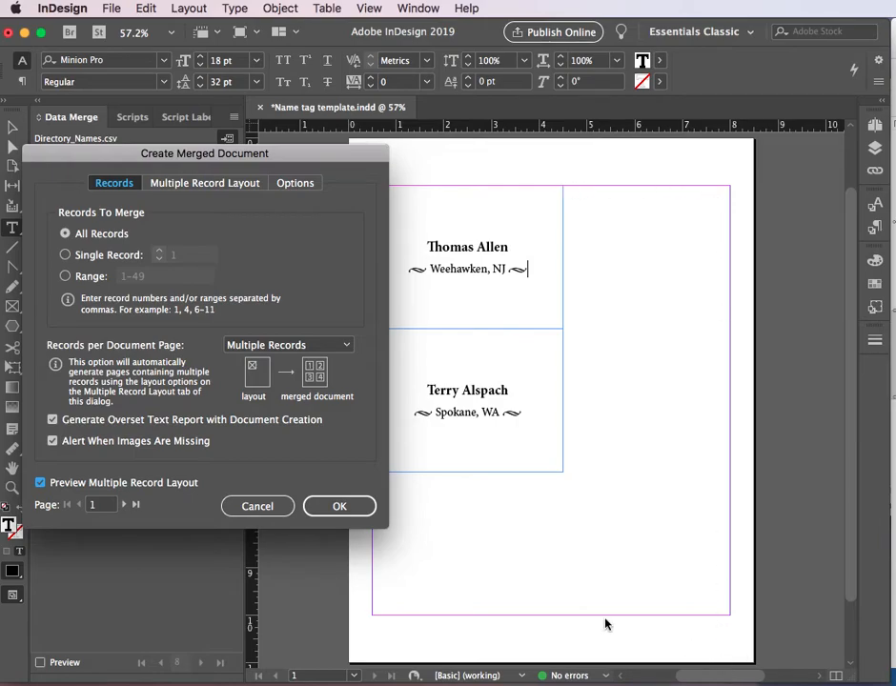
{"action": "left_click_drag", "start_coordinate": [245, 150], "coordinate": [267, 154]}
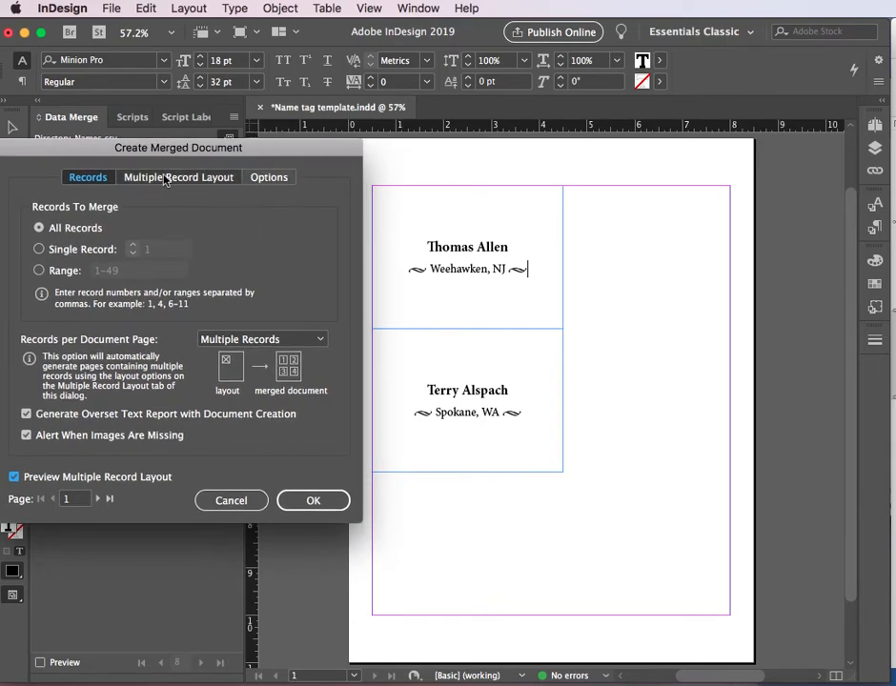
Step: Unlink the margins of the multiple record layout and set the top and bottom margins to 0.75 in
{"action": "left_click", "coordinate": [202, 180]}
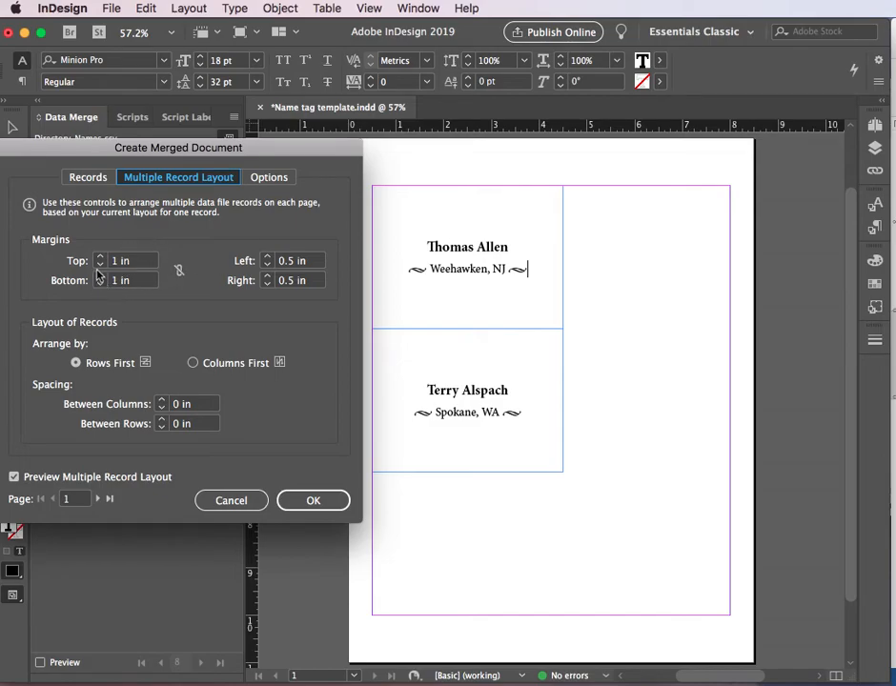
{"action": "left_click", "coordinate": [178, 275]}
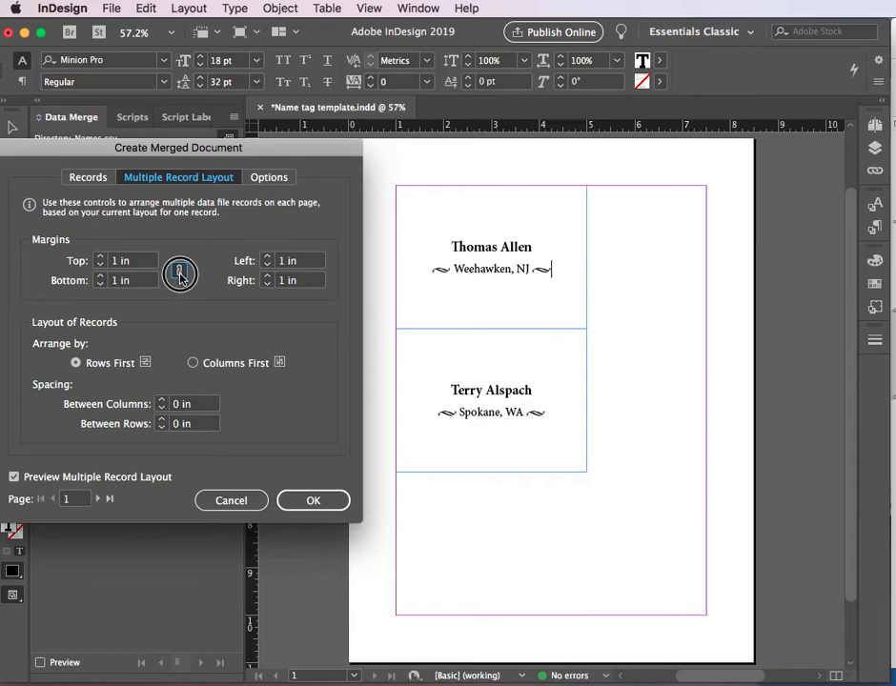
{"action": "left_click", "coordinate": [99, 265]}
{"action": "left_click", "coordinate": [99, 265]}
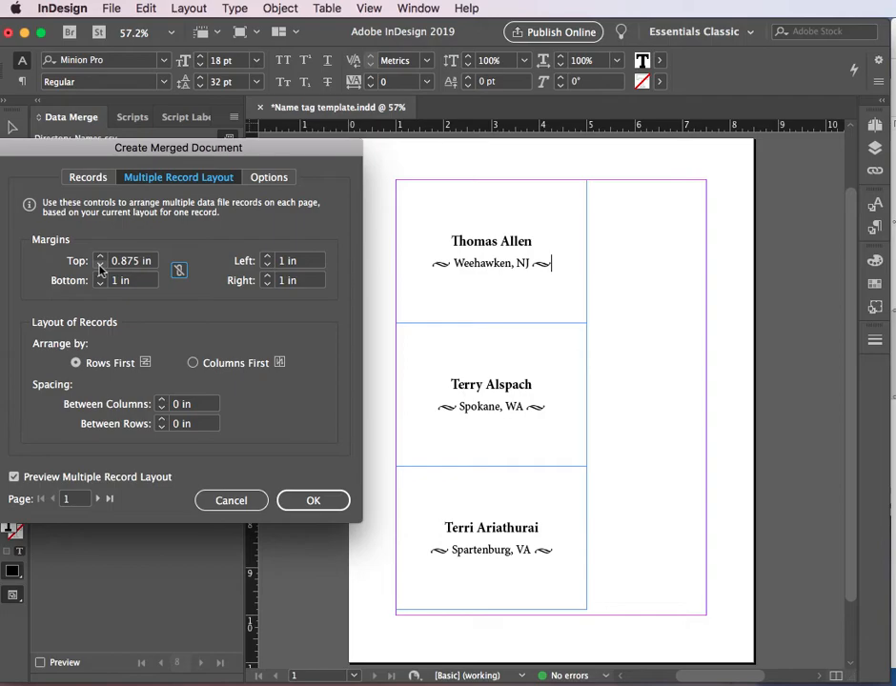
{"action": "left_click", "coordinate": [100, 284]}
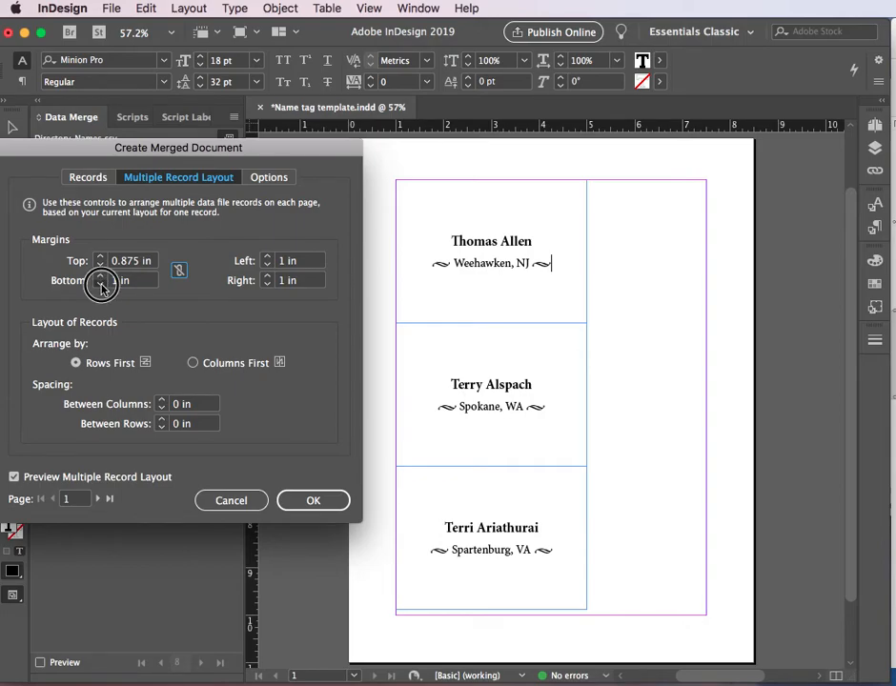
{"action": "left_click", "coordinate": [100, 284]}
{"action": "left_click", "coordinate": [100, 284]}
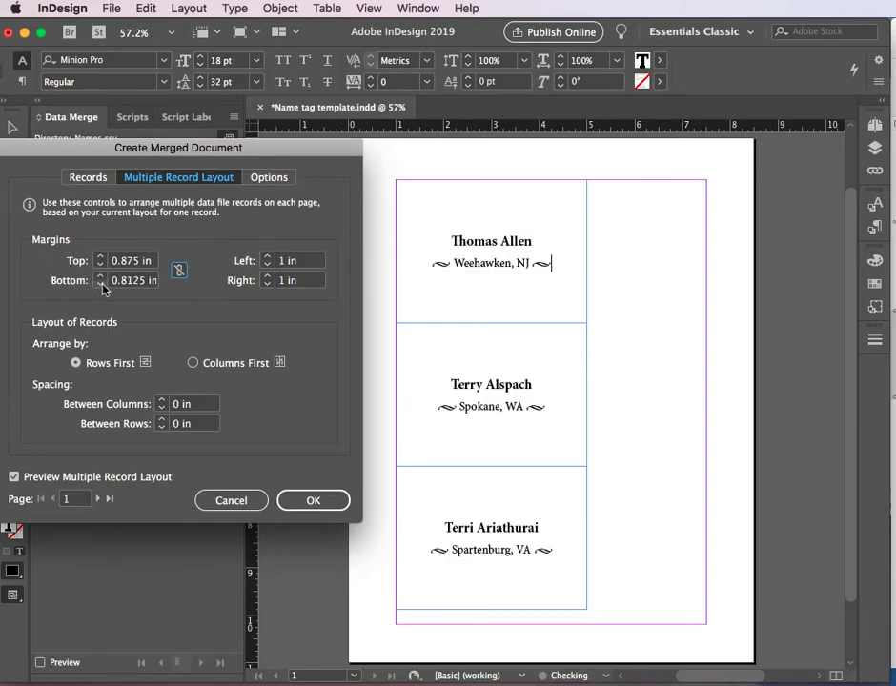
{"action": "left_click", "coordinate": [101, 284]}
{"action": "left_click", "coordinate": [100, 265]}
{"action": "left_click", "coordinate": [100, 265]}
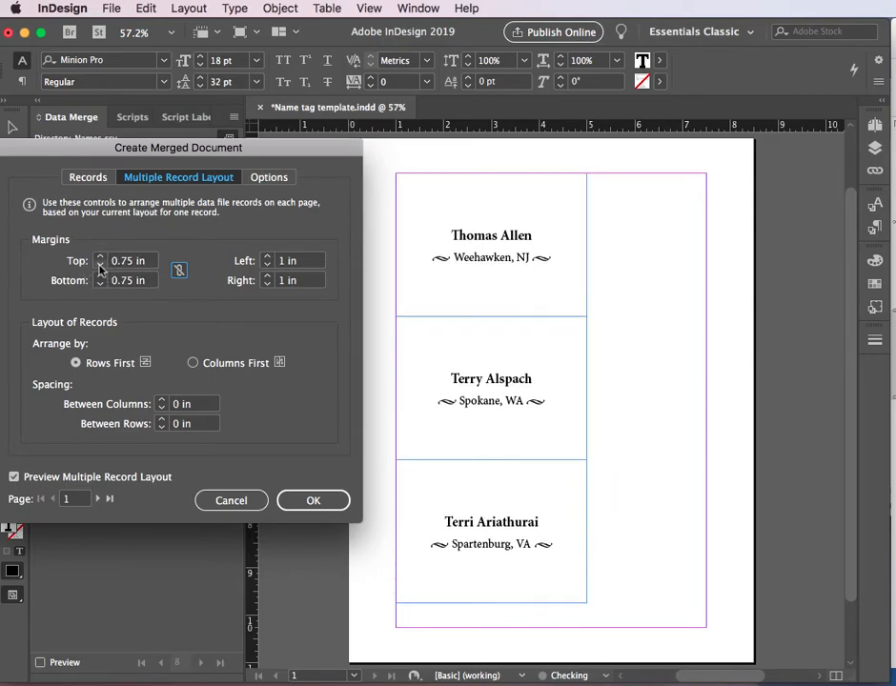
Step: Set the left and right margins of the multiple record layout to 0.75 in
{"action": "left_click", "coordinate": [267, 265]}
{"action": "left_click", "coordinate": [268, 265]}
{"action": "left_click", "coordinate": [268, 265]}
{"action": "left_click", "coordinate": [268, 265]}
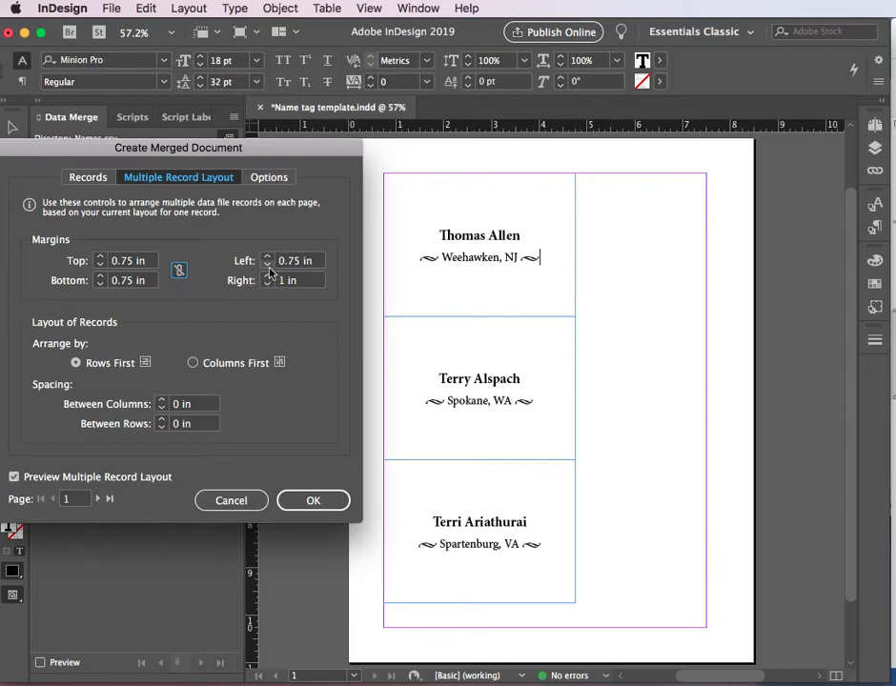
{"action": "left_click", "coordinate": [267, 286]}
{"action": "left_click", "coordinate": [268, 286]}
{"action": "left_click", "coordinate": [268, 286]}
{"action": "left_click", "coordinate": [268, 286]}
Step: Reduce the left margin of the multiple record layout to 0.5 in
{"action": "left_click", "coordinate": [268, 265]}
{"action": "left_click", "coordinate": [267, 265]}
{"action": "left_click", "coordinate": [267, 265]}
{"action": "left_click", "coordinate": [268, 264]}
{"action": "left_click", "coordinate": [268, 265]}
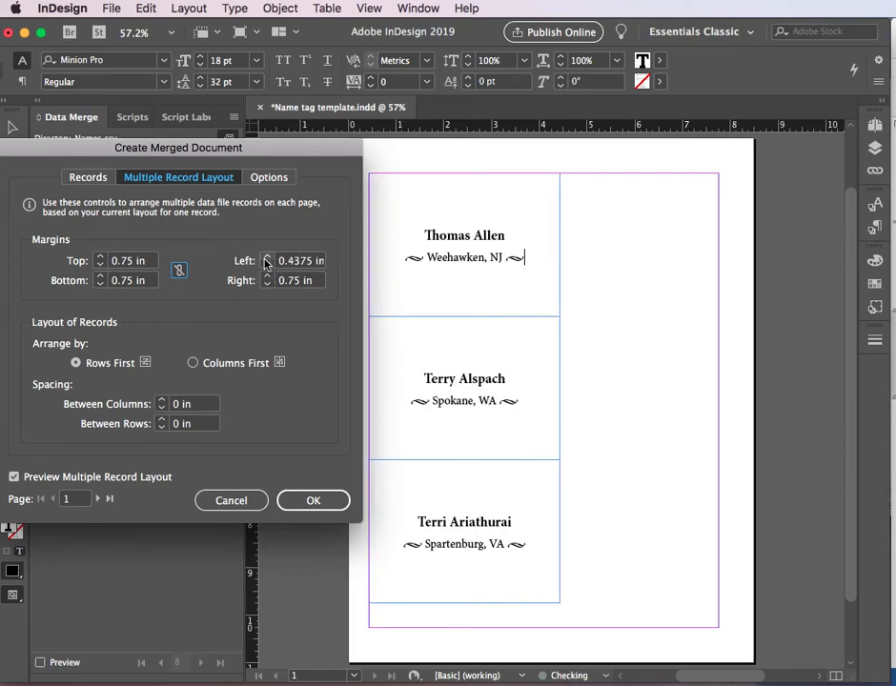
{"action": "left_click", "coordinate": [268, 257]}
Step: Reduce the right margin of the multiple record layout to 0.3125 in
{"action": "left_click", "coordinate": [268, 284]}
{"action": "left_click", "coordinate": [268, 284]}
{"action": "left_click", "coordinate": [268, 284]}
{"action": "left_click", "coordinate": [268, 284]}
{"action": "left_click", "coordinate": [267, 284]}
{"action": "left_click", "coordinate": [268, 284]}
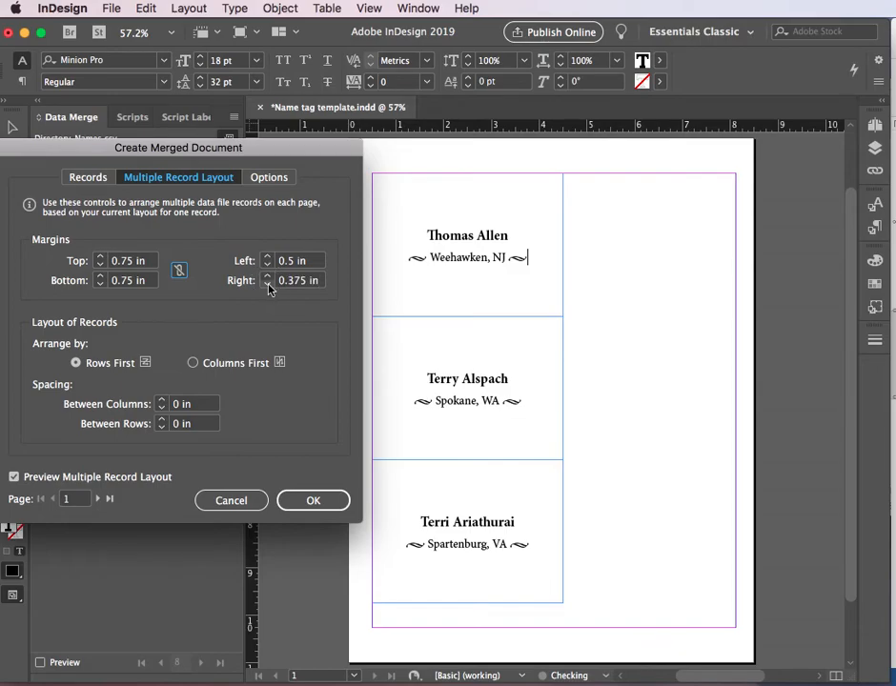
{"action": "left_click", "coordinate": [268, 284]}
Step: Set both the left and right margins of the multiple record layout to 0.25 in so two columns of tags fit
{"action": "left_click", "coordinate": [267, 264]}
{"action": "left_click", "coordinate": [267, 265]}
{"action": "left_click", "coordinate": [268, 265]}
{"action": "left_click", "coordinate": [268, 265]}
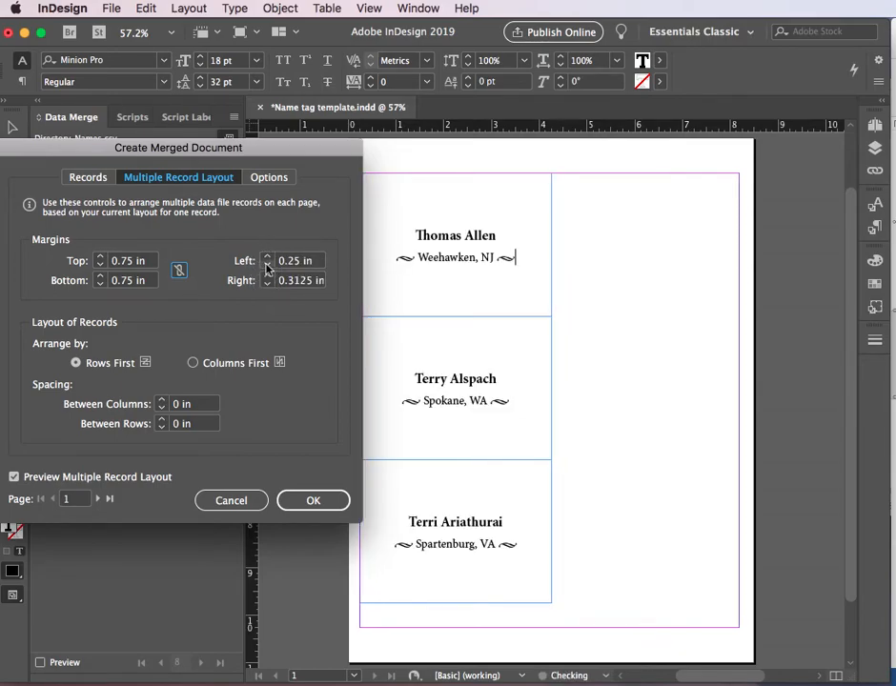
{"action": "left_click", "coordinate": [268, 265]}
{"action": "left_click", "coordinate": [268, 265]}
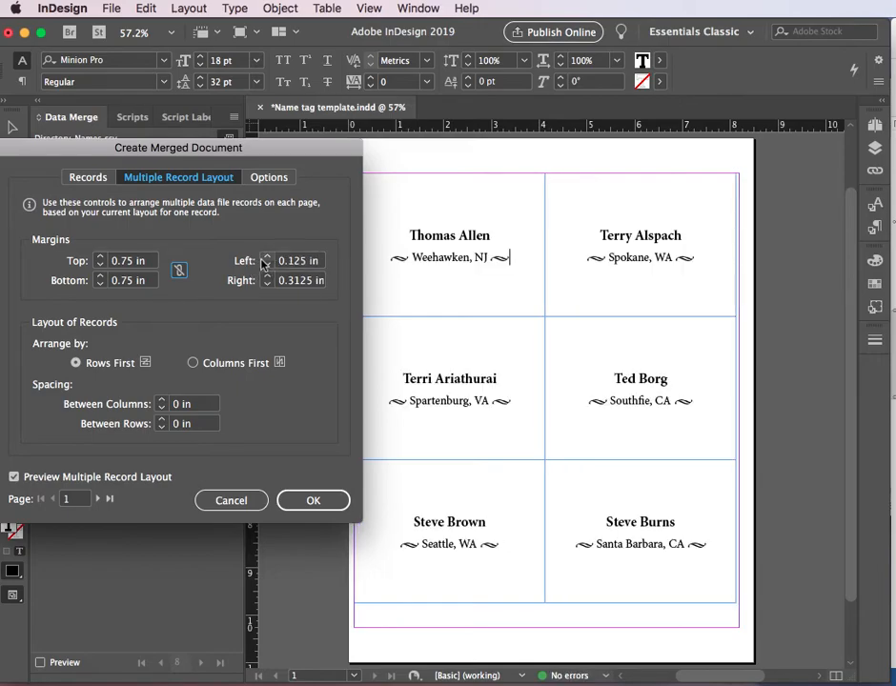
{"action": "left_click", "coordinate": [268, 258]}
{"action": "left_click", "coordinate": [268, 285]}
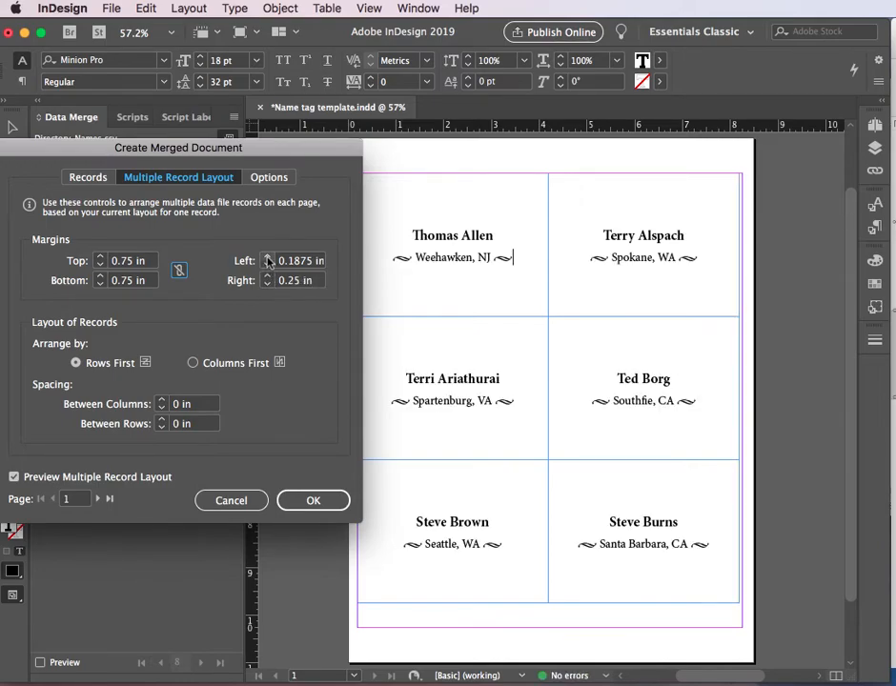
{"action": "left_click", "coordinate": [268, 259]}
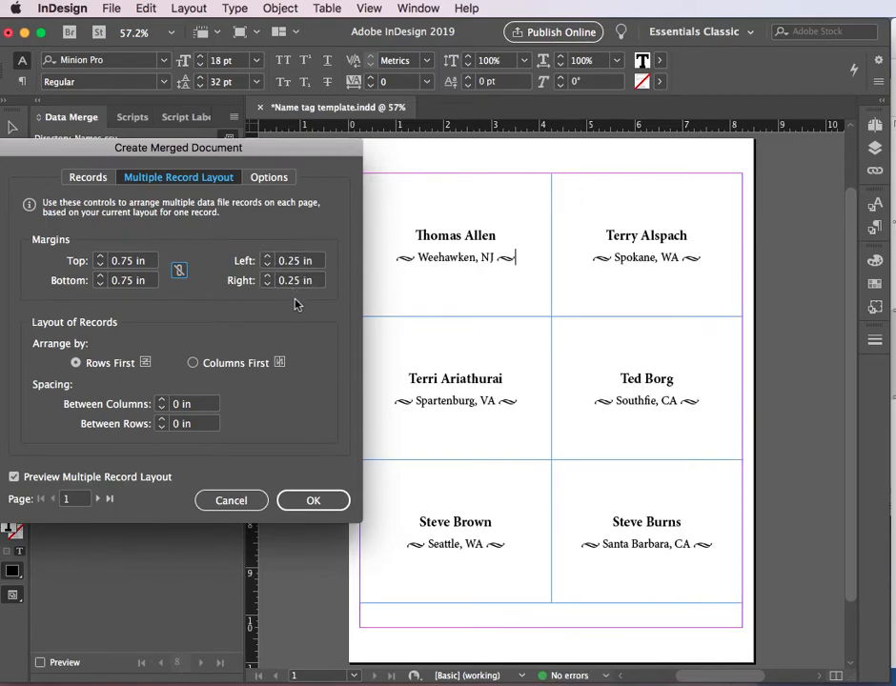
Step: Set the spacing between rows of records to 0.125 in
{"action": "mouse_move", "coordinate": [271, 152]}
{"action": "left_mouse_down"}
{"action": "mouse_move", "coordinate": [223, 182]}
{"action": "mouse_move", "coordinate": [281, 134]}
{"action": "left_mouse_up"}
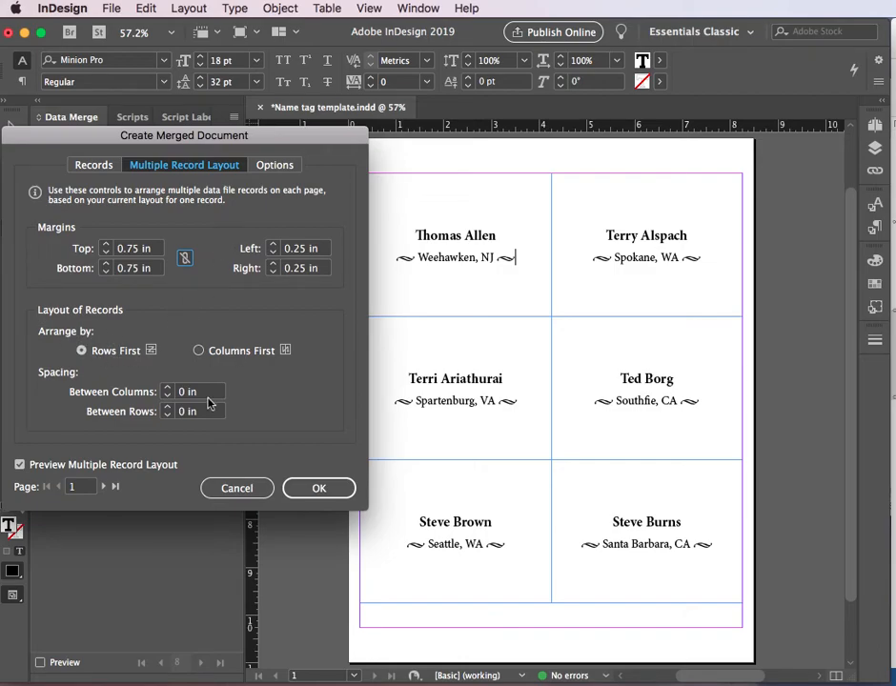
{"action": "left_click", "coordinate": [167, 408]}
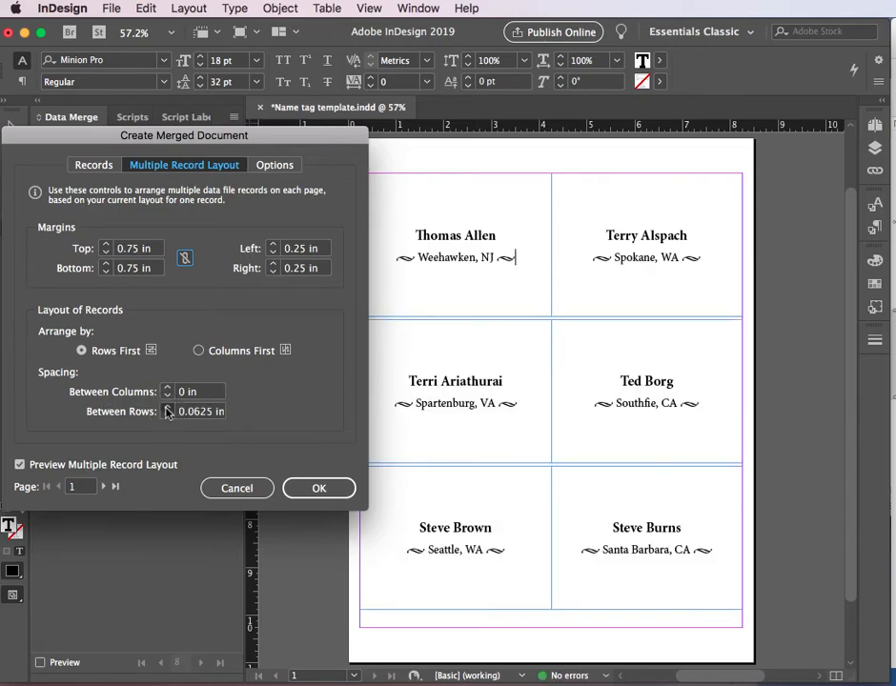
{"action": "left_click", "coordinate": [167, 408]}
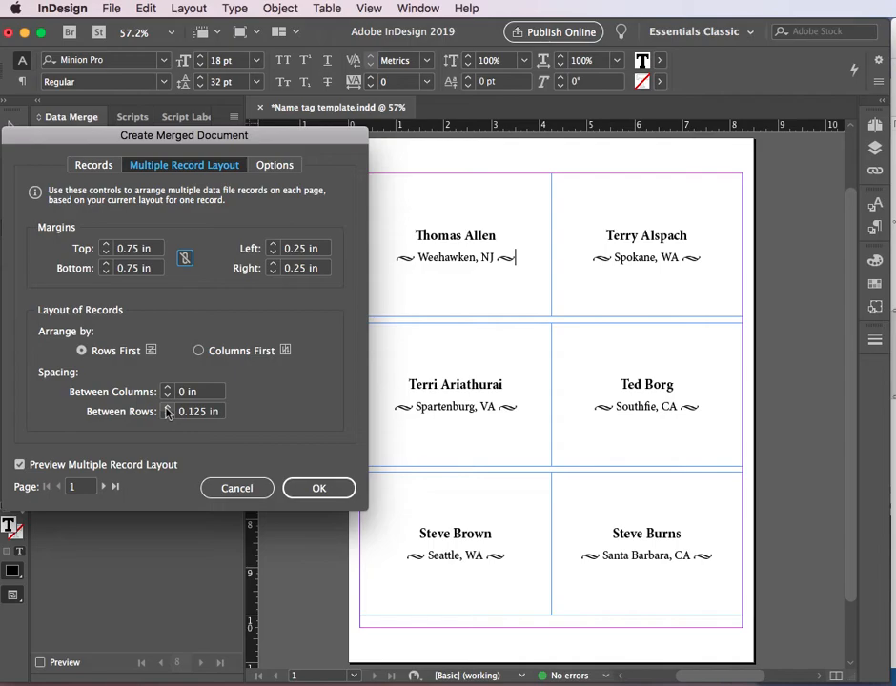
Step: Check the previewed layout page by page up to page 5, keeping the merge dialog clear of the tags
{"action": "left_click", "coordinate": [104, 488]}
{"action": "left_click", "coordinate": [103, 488]}
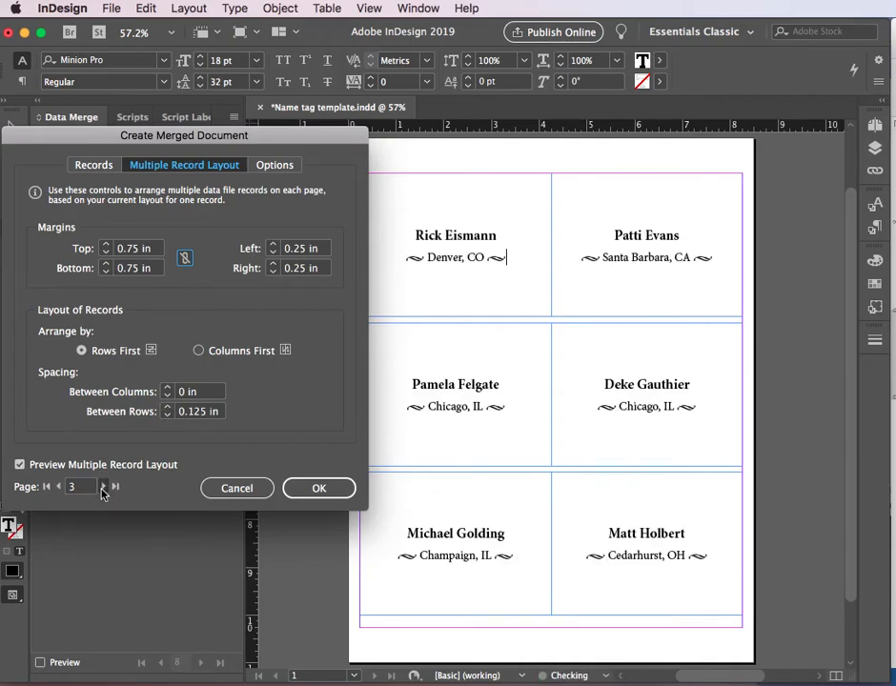
{"action": "left_click", "coordinate": [104, 488]}
{"action": "left_click", "coordinate": [104, 488]}
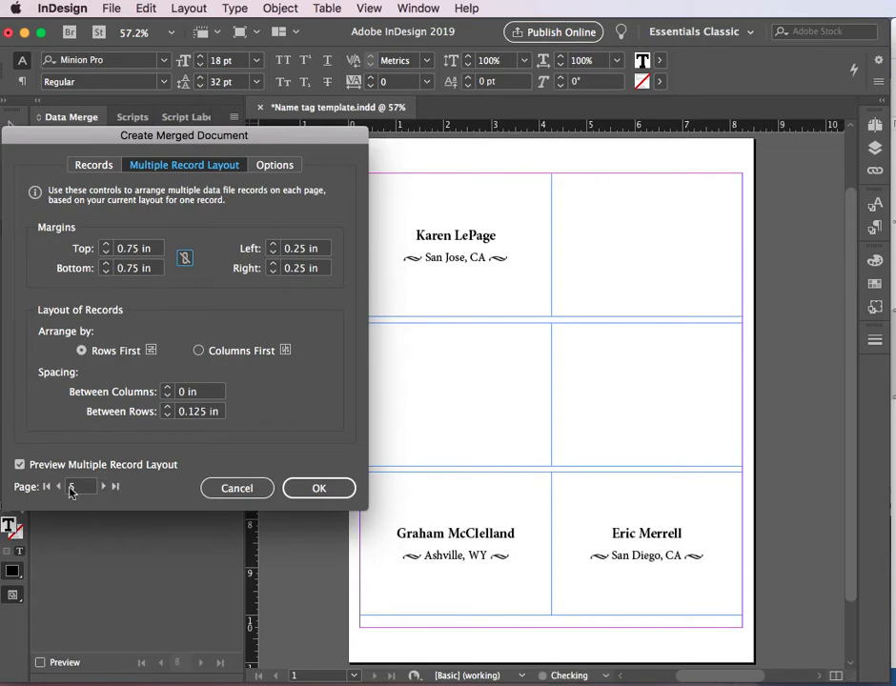
{"action": "left_click_drag", "start_coordinate": [157, 140], "coordinate": [155, 133]}
{"action": "left_click_drag", "start_coordinate": [132, 133], "coordinate": [163, 128]}
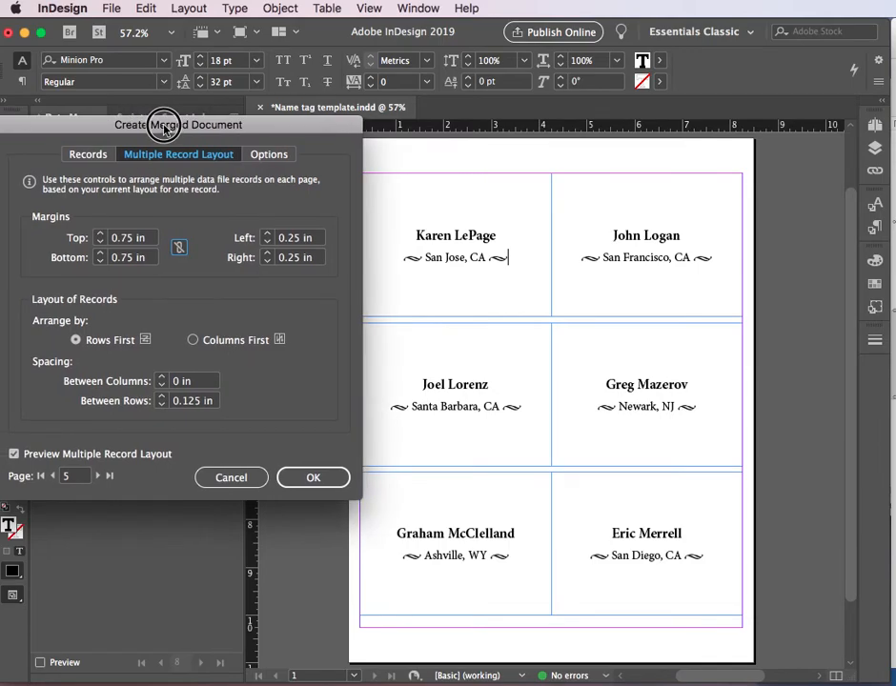
Step: Review the merge's image options, layout and record settings, and return the preview to page 1
{"action": "left_click", "coordinate": [270, 155]}
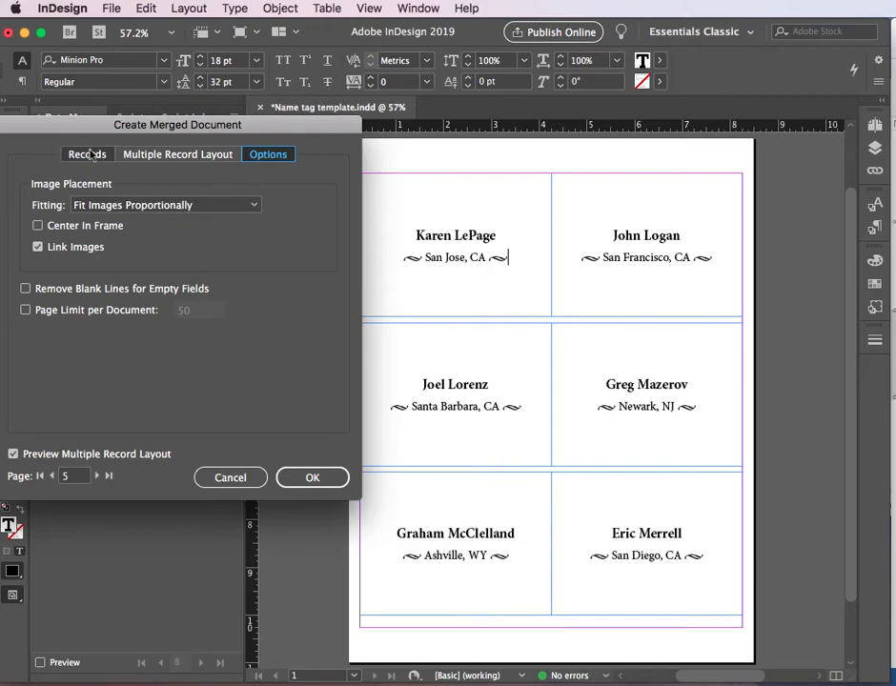
{"action": "left_click", "coordinate": [145, 154]}
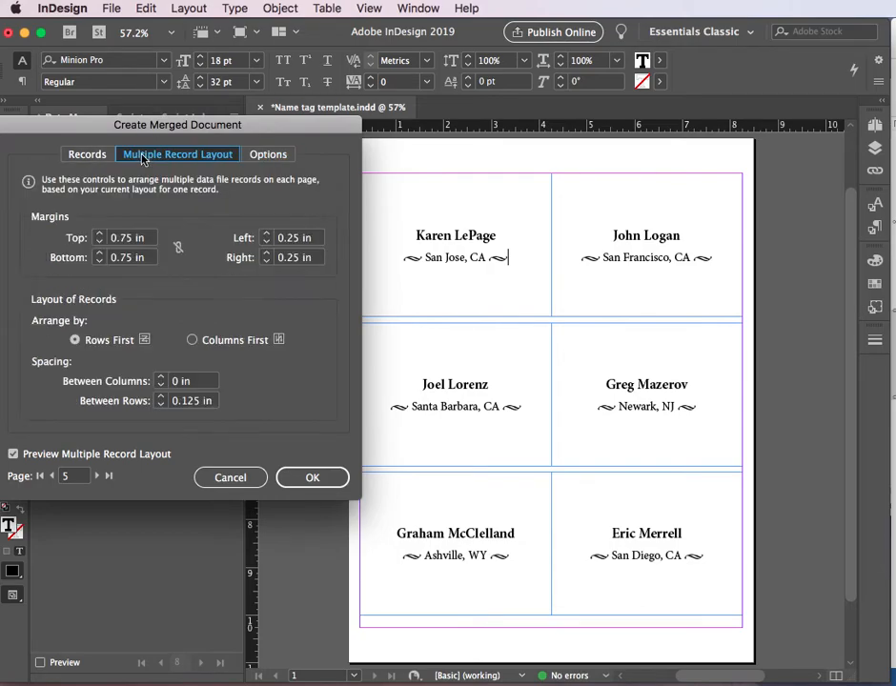
{"action": "left_click", "coordinate": [88, 155]}
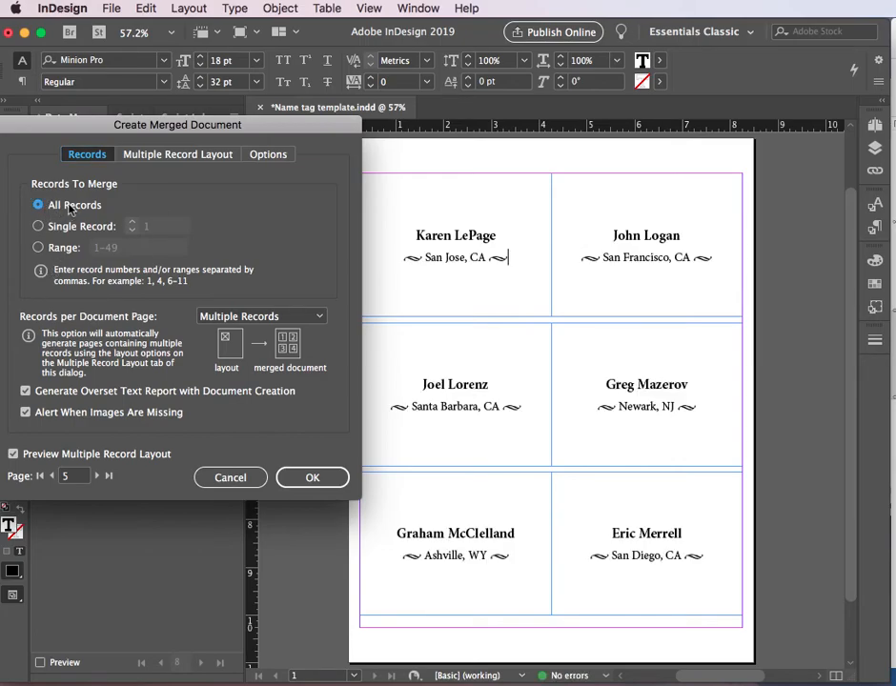
{"action": "left_click", "coordinate": [52, 475]}
{"action": "left_click", "coordinate": [53, 475]}
{"action": "left_click", "coordinate": [52, 476]}
{"action": "left_click", "coordinate": [52, 476]}
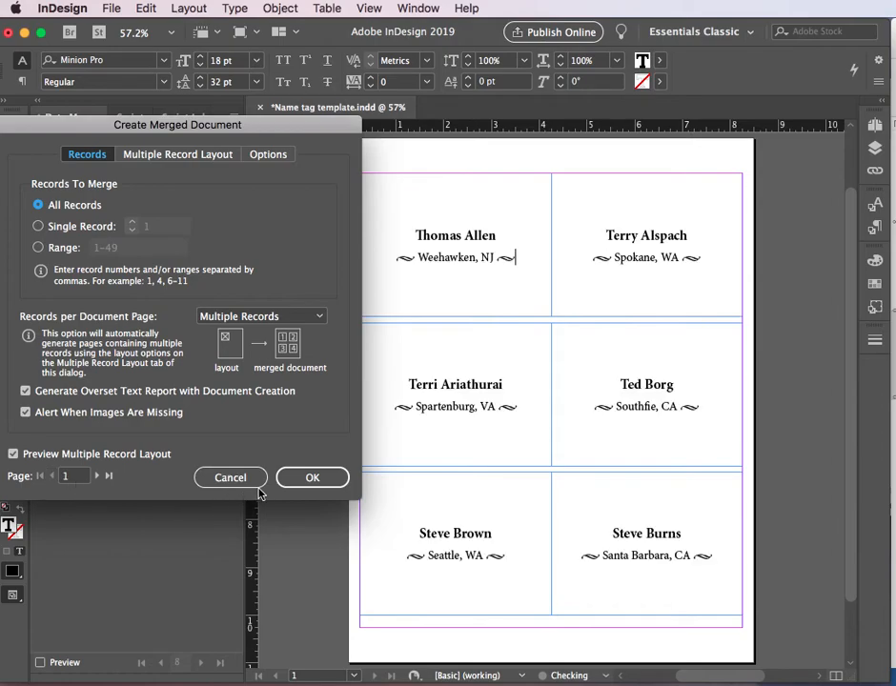
Step: Generate the merged document, dismiss the overset text report and collapse the docked Data Merge panel
{"action": "left_click", "coordinate": [301, 479]}
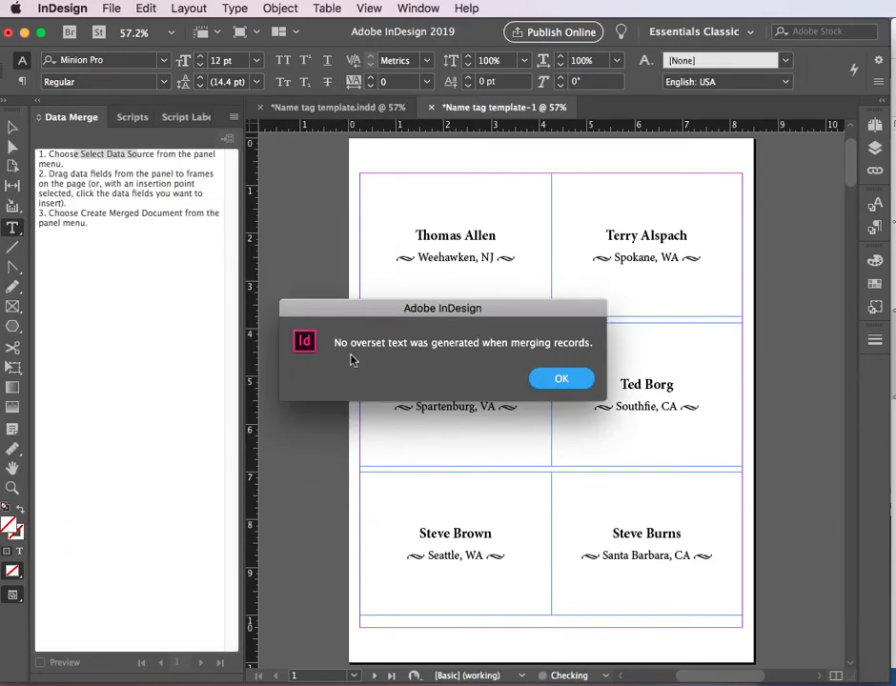
{"action": "left_click", "coordinate": [560, 380]}
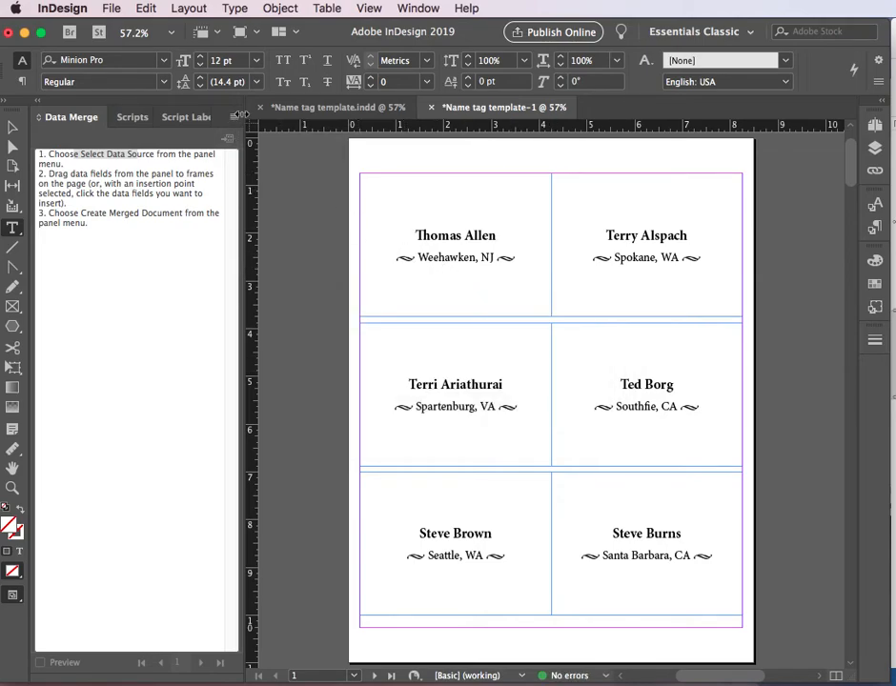
{"action": "double_click", "coordinate": [38, 106]}
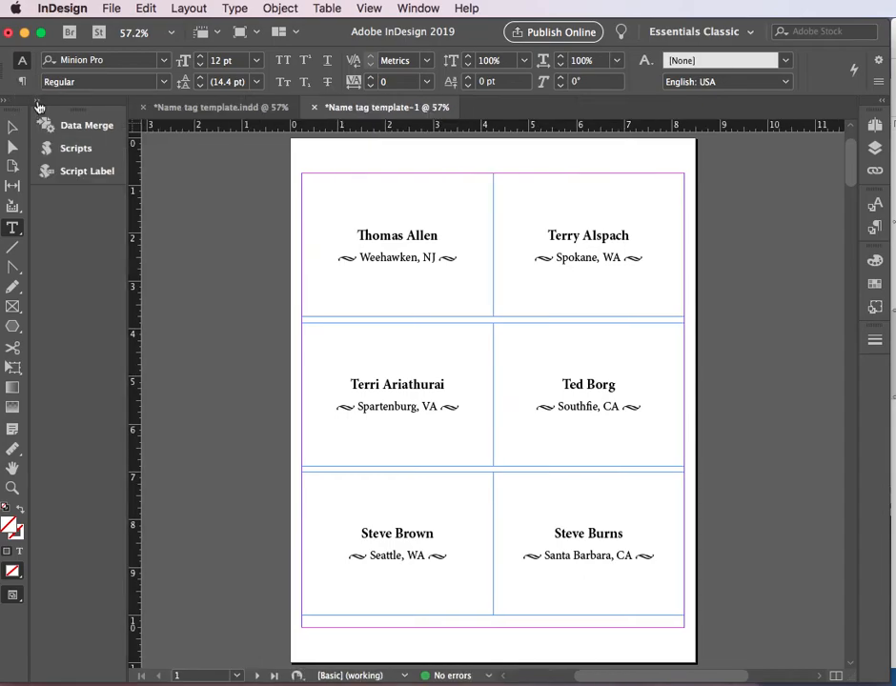
Step: Compare the name tag template with the merged document, and look through the merged pages from page 2 to page 8 and back to page 1
{"action": "left_click", "coordinate": [243, 110]}
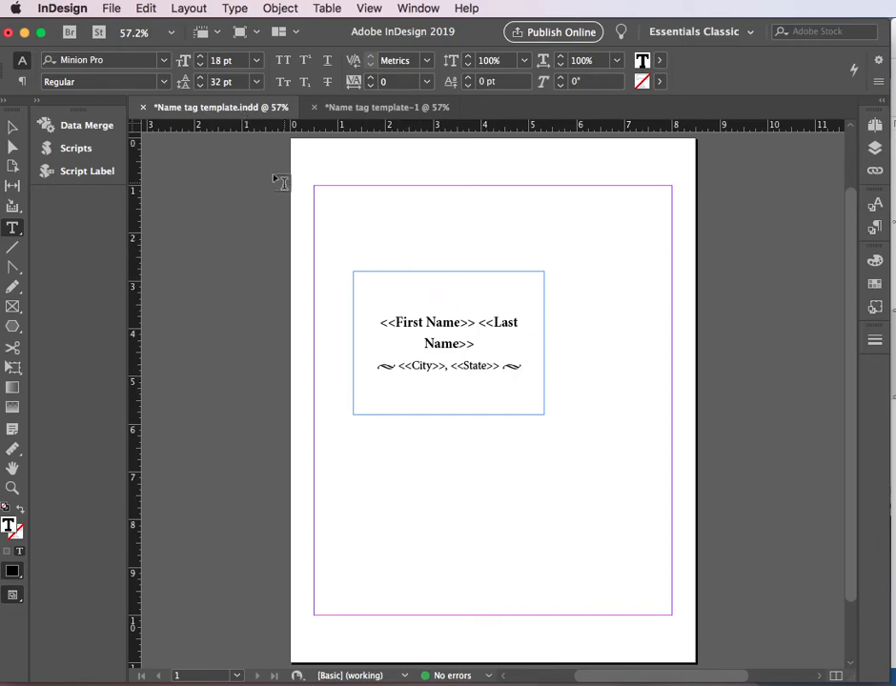
{"action": "left_click", "coordinate": [354, 111]}
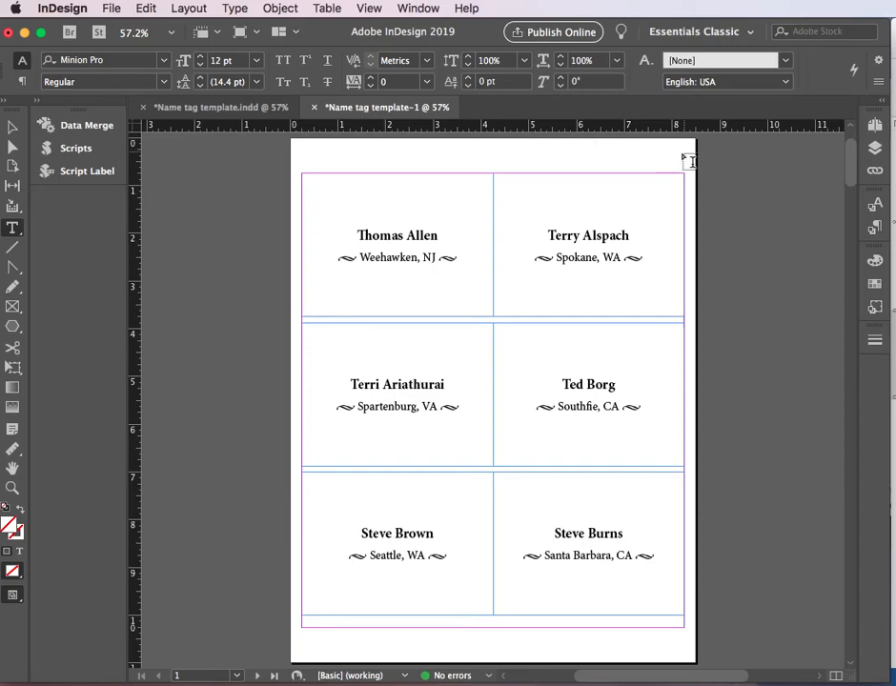
{"action": "left_click", "coordinate": [874, 127]}
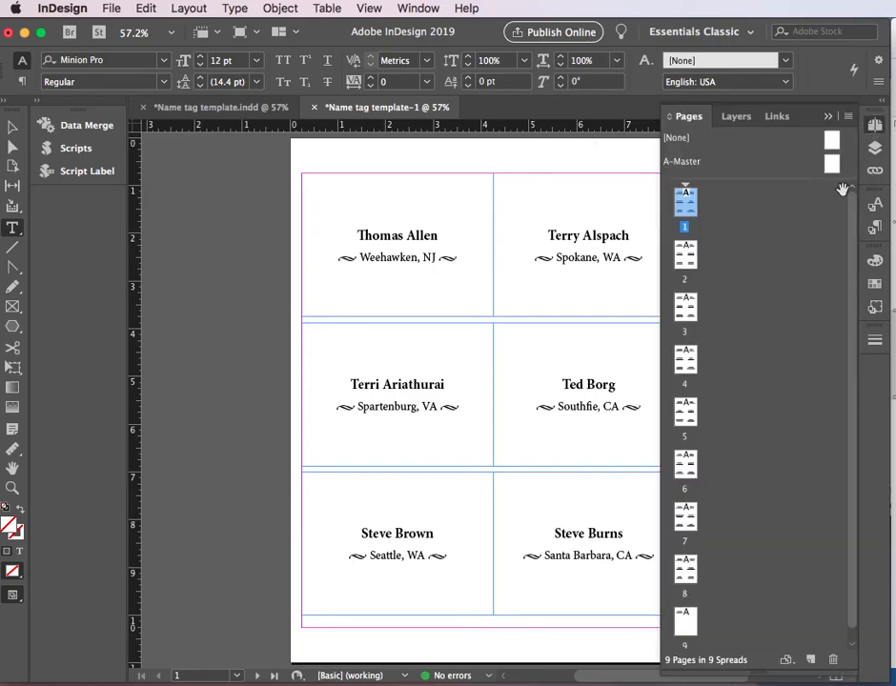
{"action": "double_click", "coordinate": [686, 256]}
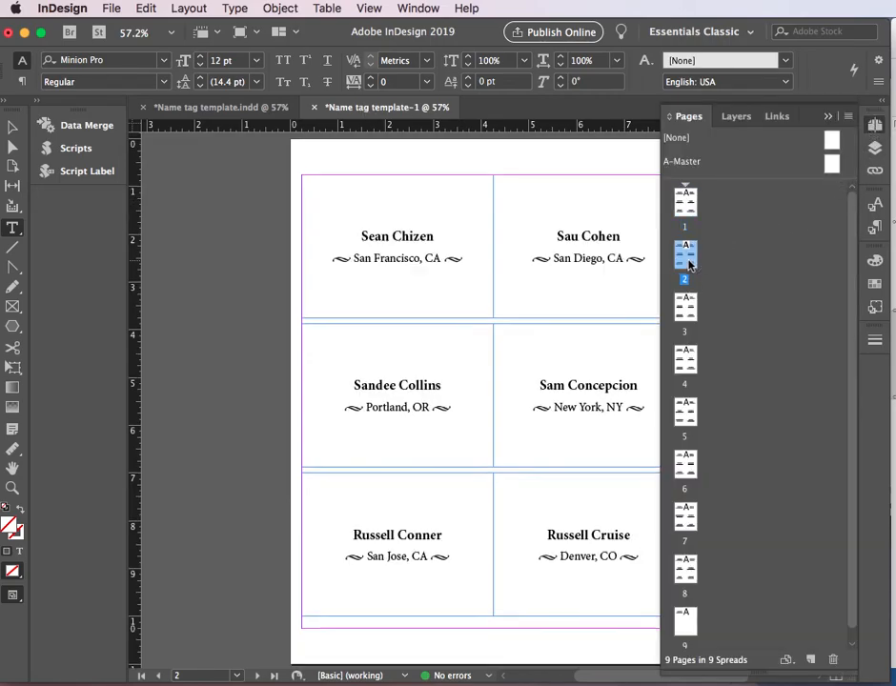
{"action": "scroll", "coordinate": [541, 355], "scroll_direction": "down", "scroll_amount": 10}
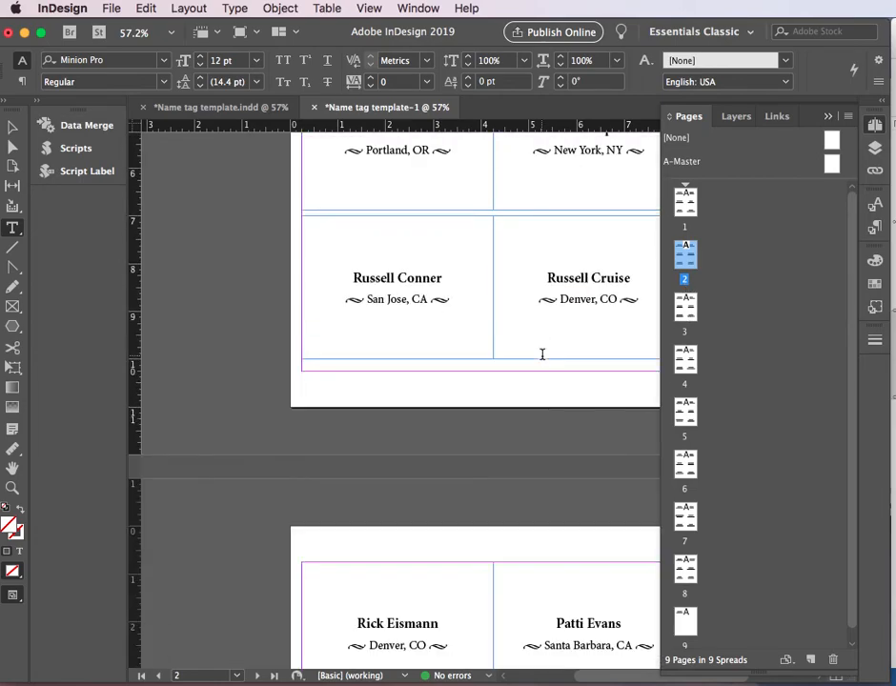
{"action": "scroll", "coordinate": [541, 355], "scroll_direction": "down", "scroll_amount": 10}
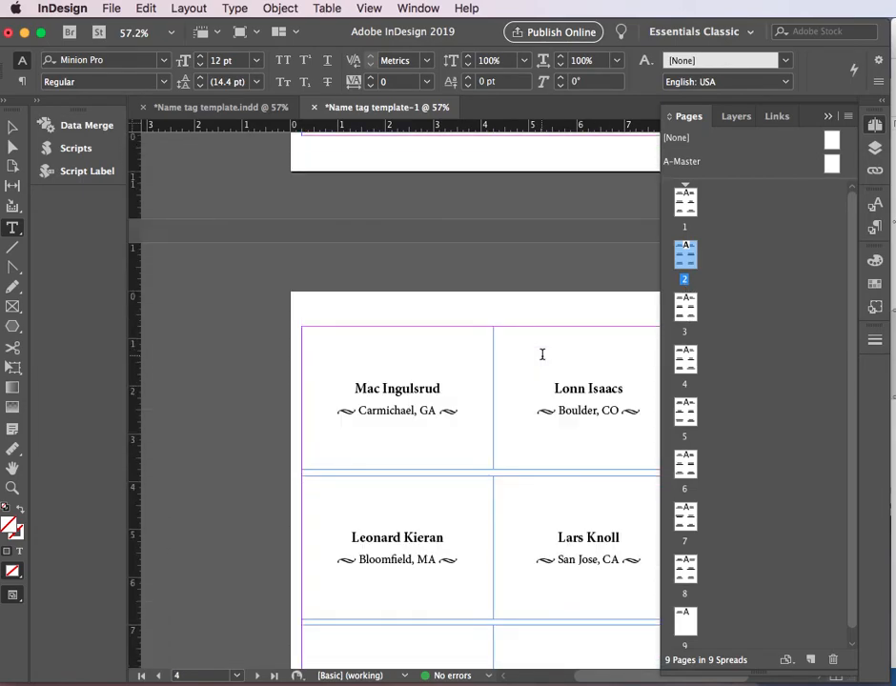
{"action": "scroll", "coordinate": [541, 355], "scroll_direction": "down", "scroll_amount": 15}
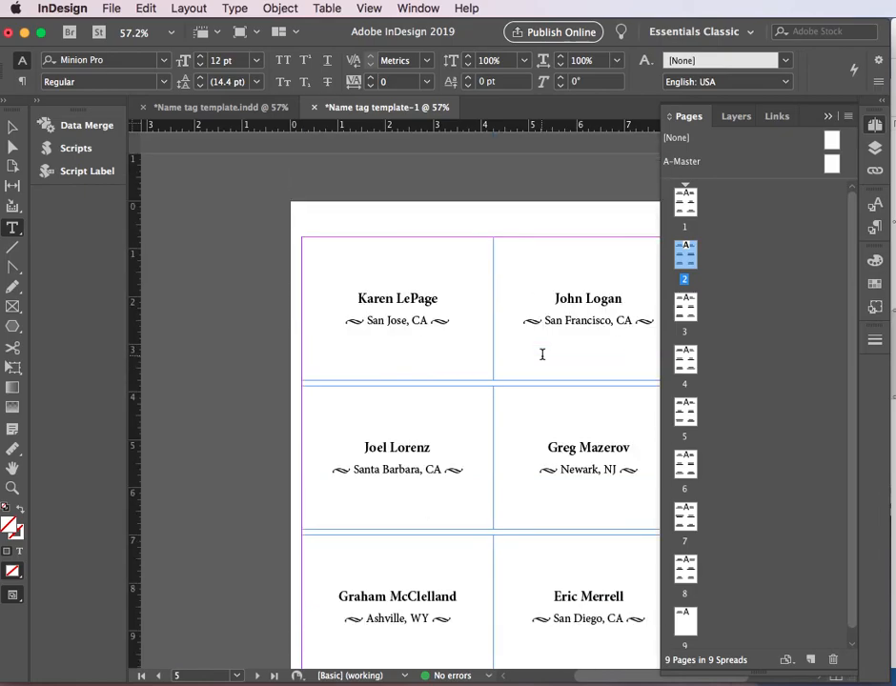
{"action": "scroll", "coordinate": [541, 354], "scroll_direction": "down", "scroll_amount": 10}
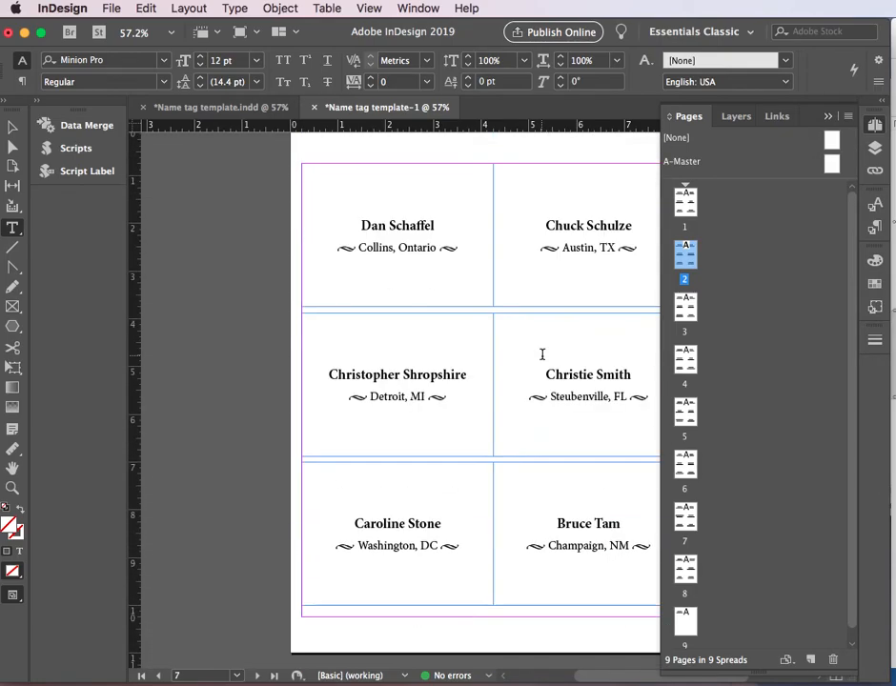
{"action": "scroll", "coordinate": [541, 355], "scroll_direction": "down", "scroll_amount": 5}
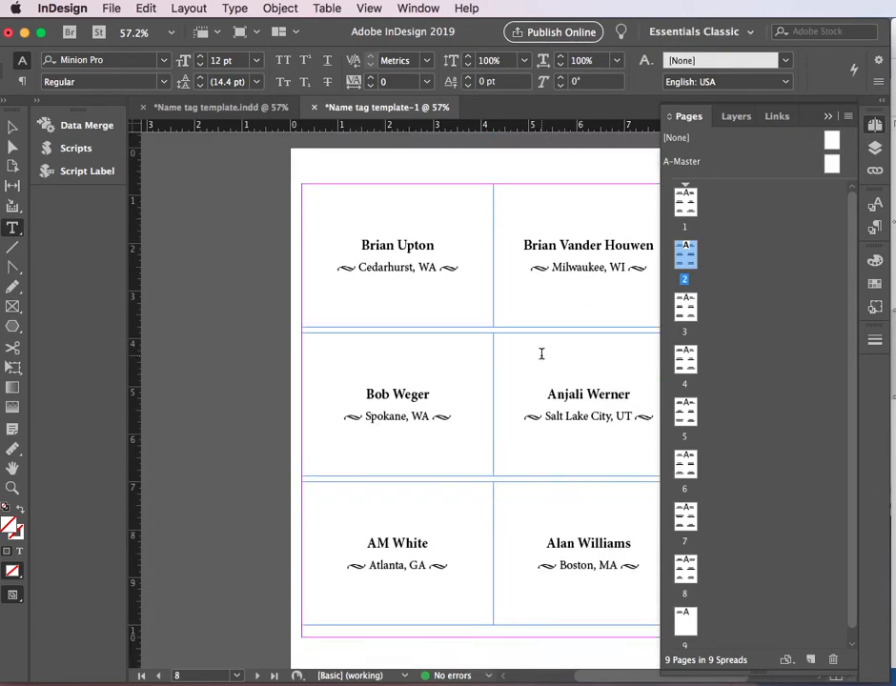
{"action": "scroll", "coordinate": [534, 348], "scroll_direction": "up", "scroll_amount": 20}
{"action": "scroll", "coordinate": [505, 330], "scroll_direction": "up", "scroll_amount": 20}
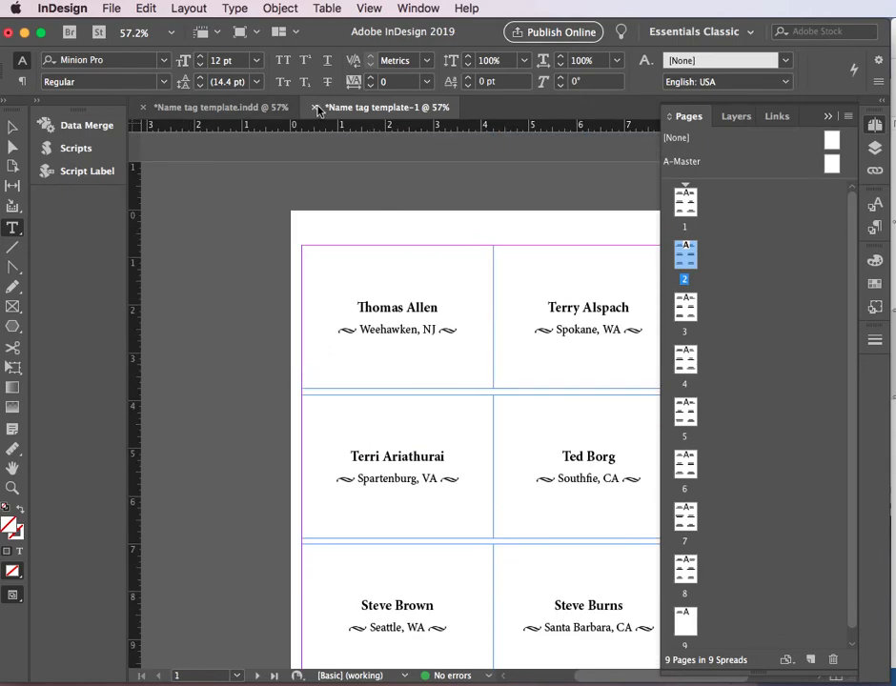
Step: Save the merged document to the Desktop as "Name tag template-MERGED.indd"
{"action": "left_click", "coordinate": [112, 8]}
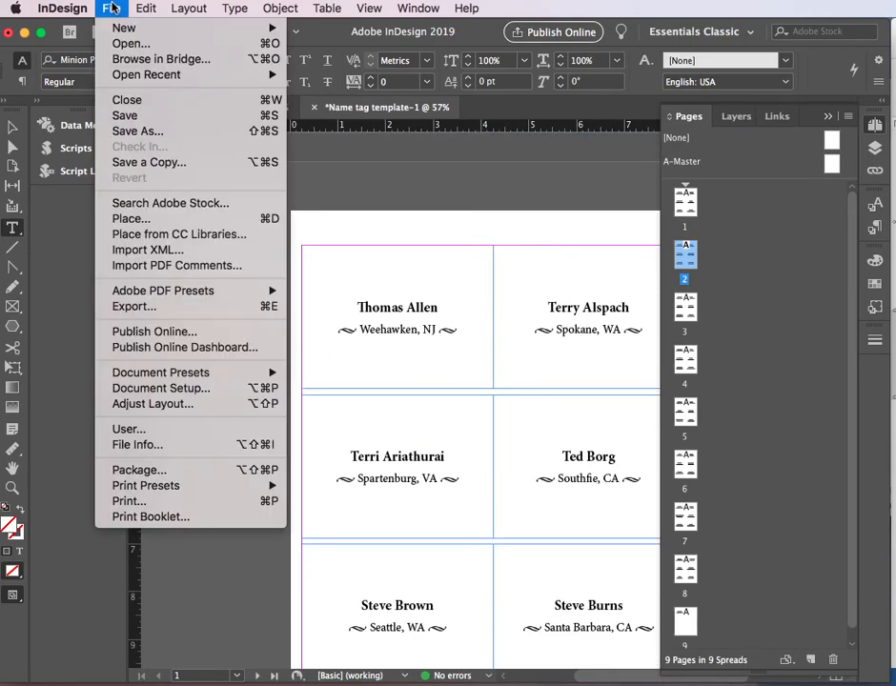
{"action": "left_click", "coordinate": [133, 117]}
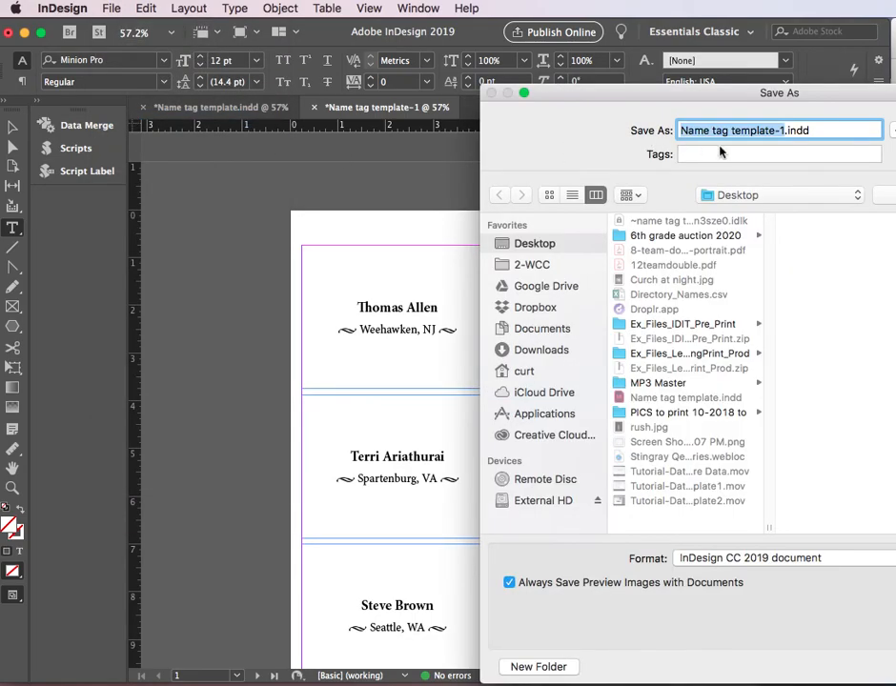
{"action": "left_click_drag", "start_coordinate": [728, 94], "coordinate": [417, 48]}
{"action": "left_click", "coordinate": [461, 78]}
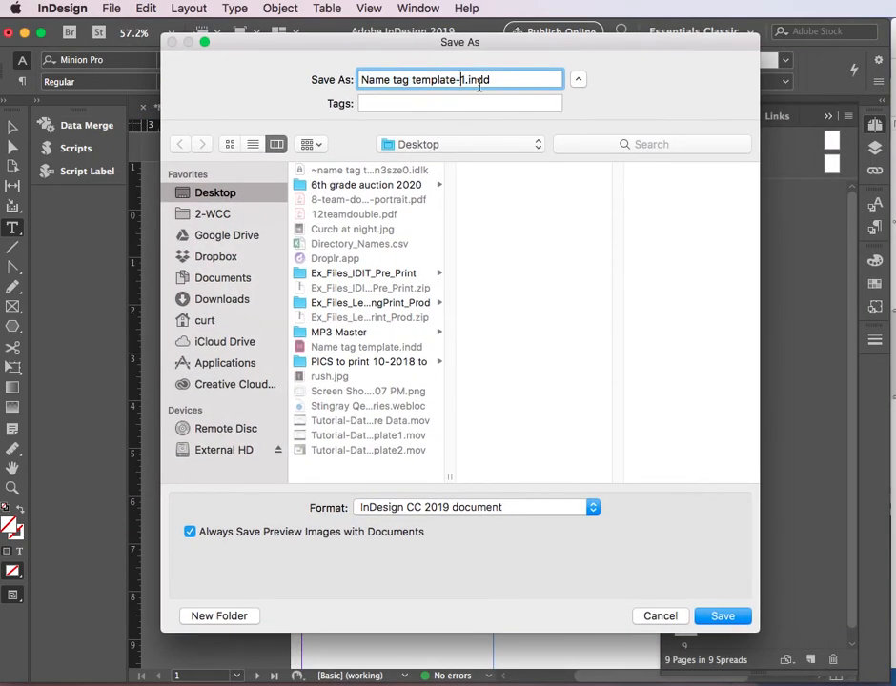
{"action": "type", "text": "MEERGED"}
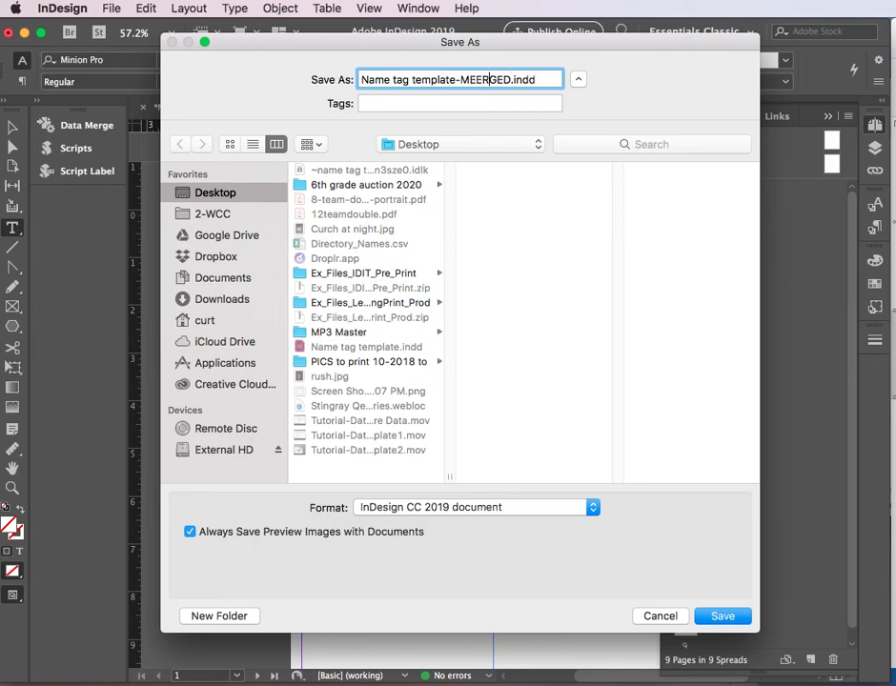
{"action": "key", "text": "BackSpace"}
{"action": "left_click", "coordinate": [713, 621]}
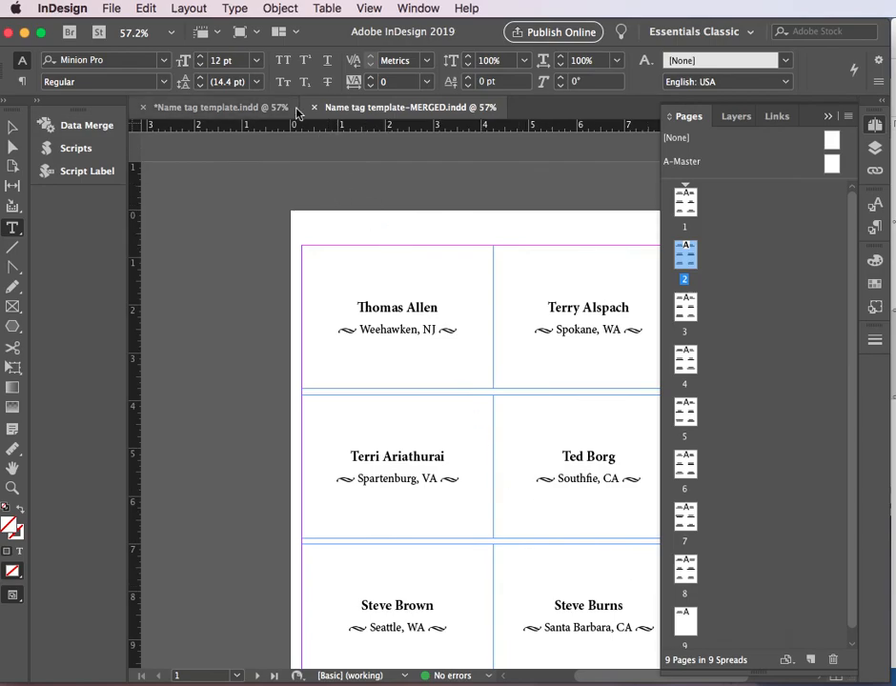
Step: Close the merged document and the name tag template
{"action": "left_click", "coordinate": [314, 107]}
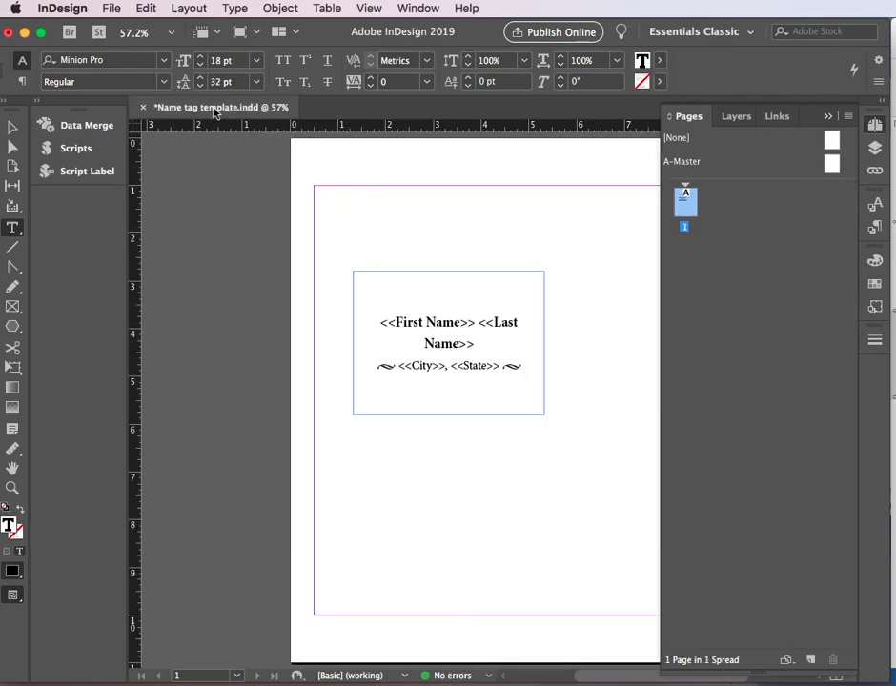
{"action": "left_click", "coordinate": [143, 108]}
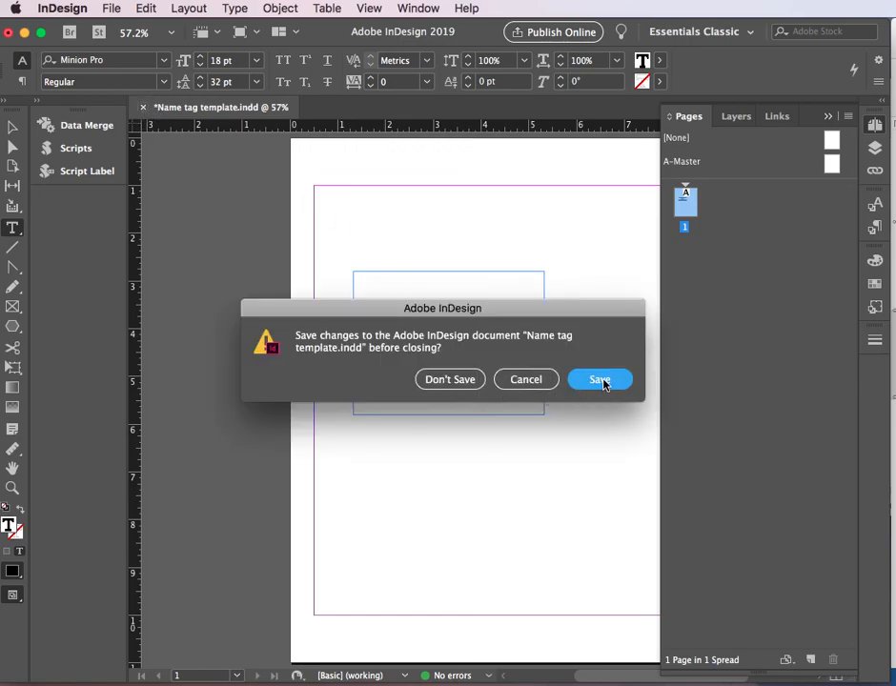